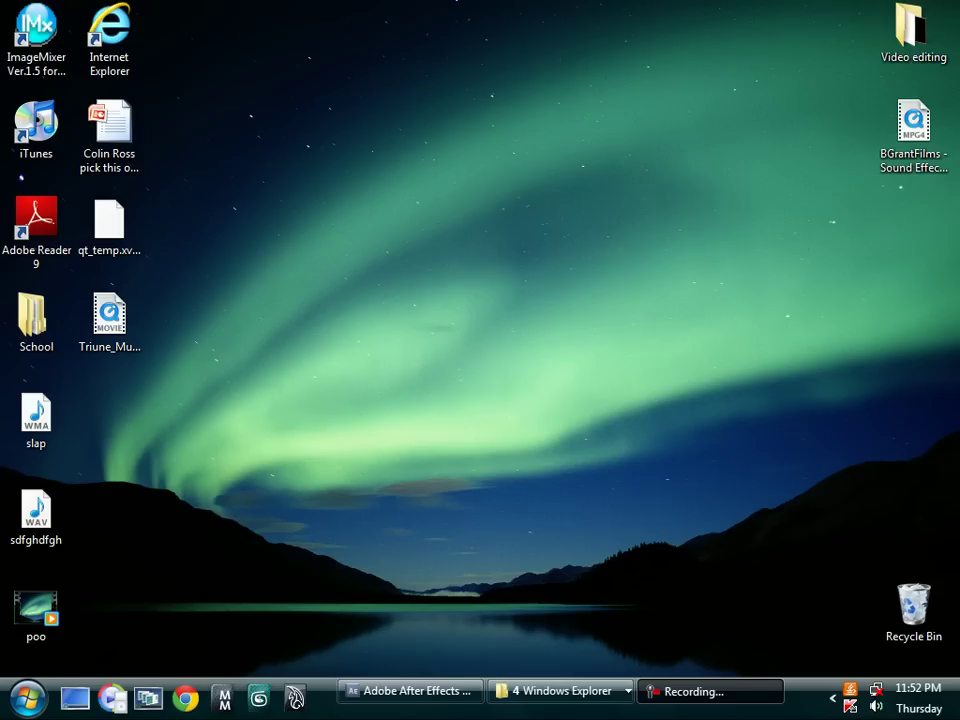
- Check the blood hit 1 clip in the Stock footage folder in Windows Explorer and return to After Effects
left_click(410, 691)
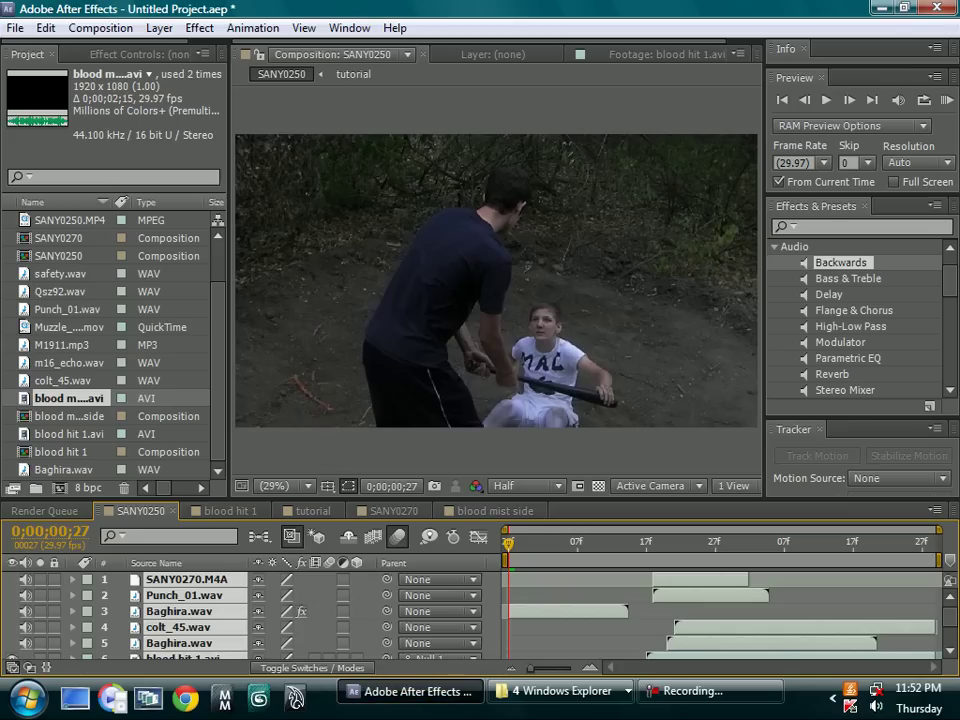
left_click(882, 8)
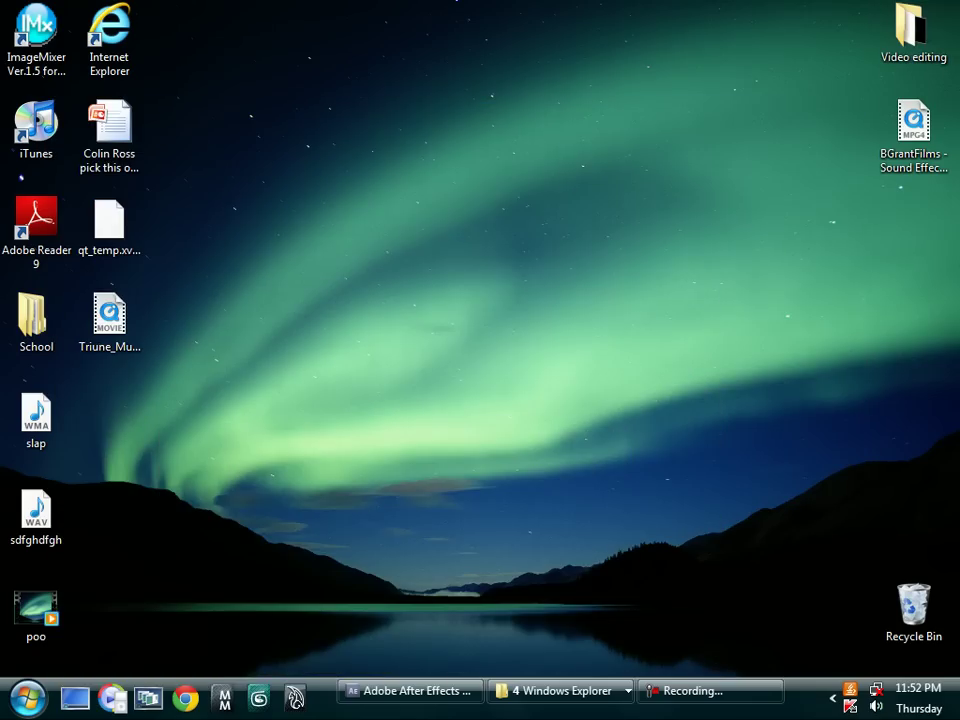
left_click(562, 691)
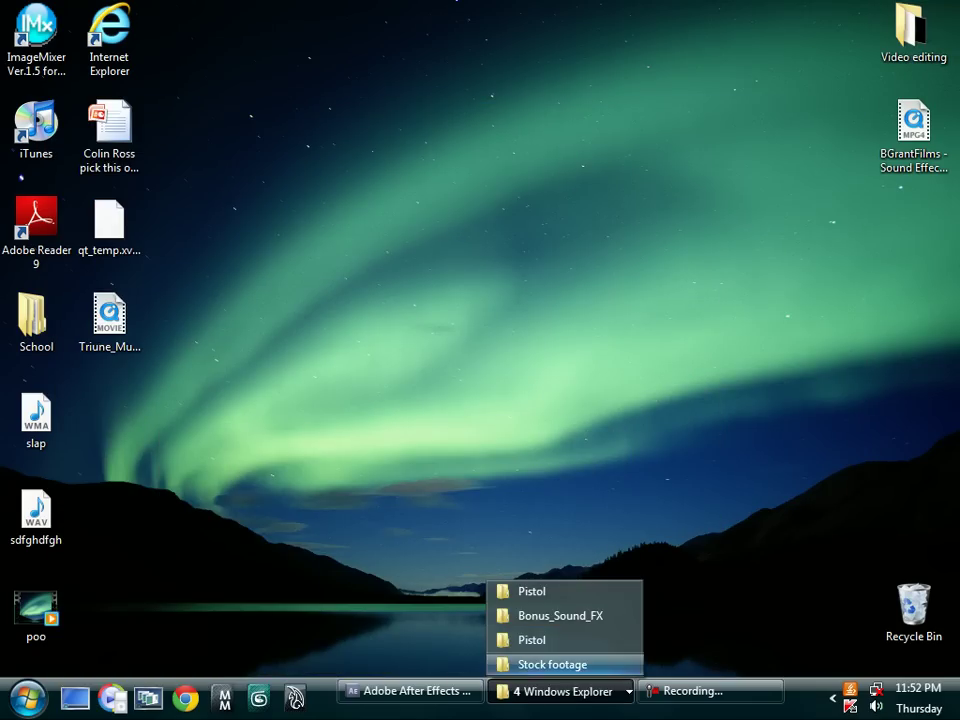
left_click(552, 664)
left_click_drag(365, 137, 365, 39)
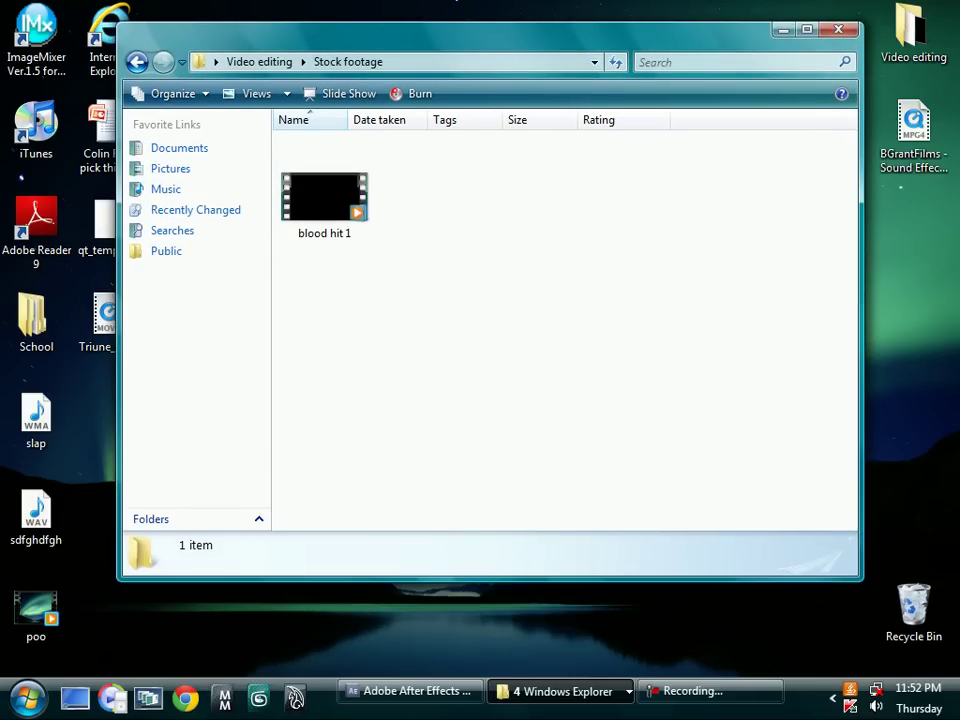
left_click(783, 29)
left_click(417, 690)
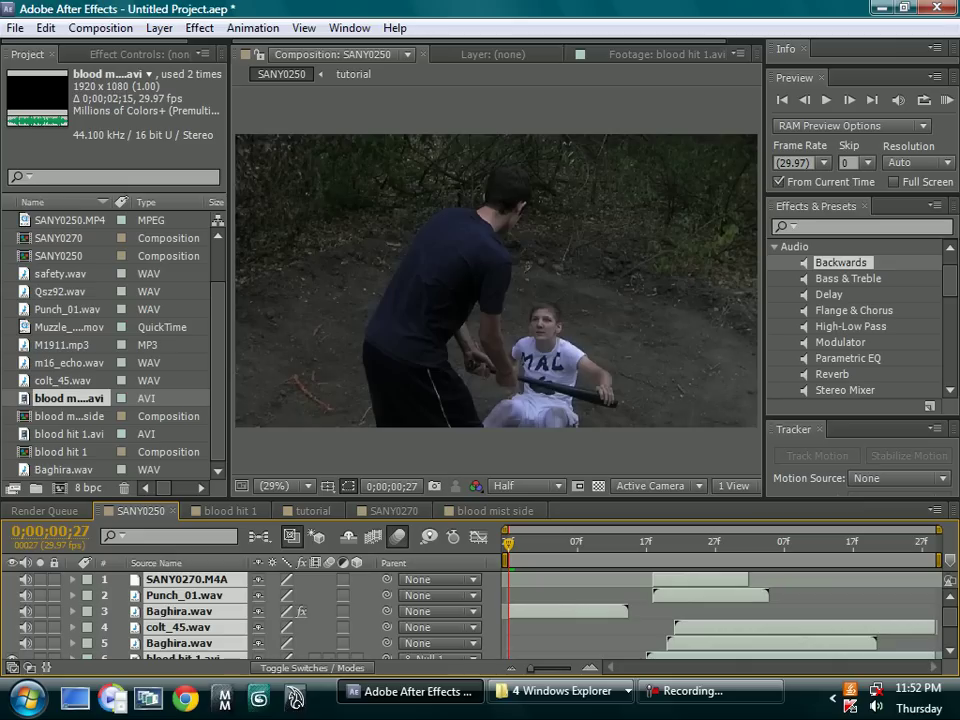
- Preview the blood hit 1 composition and the finished blood effect in the SANY0250 composition
left_click(230, 511)
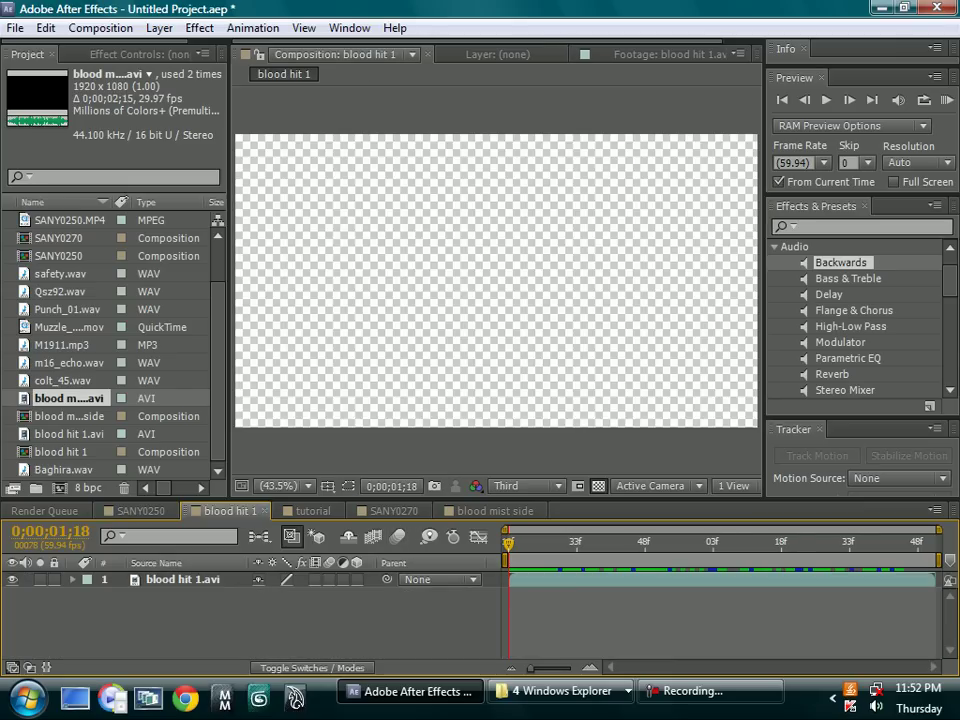
key("space")
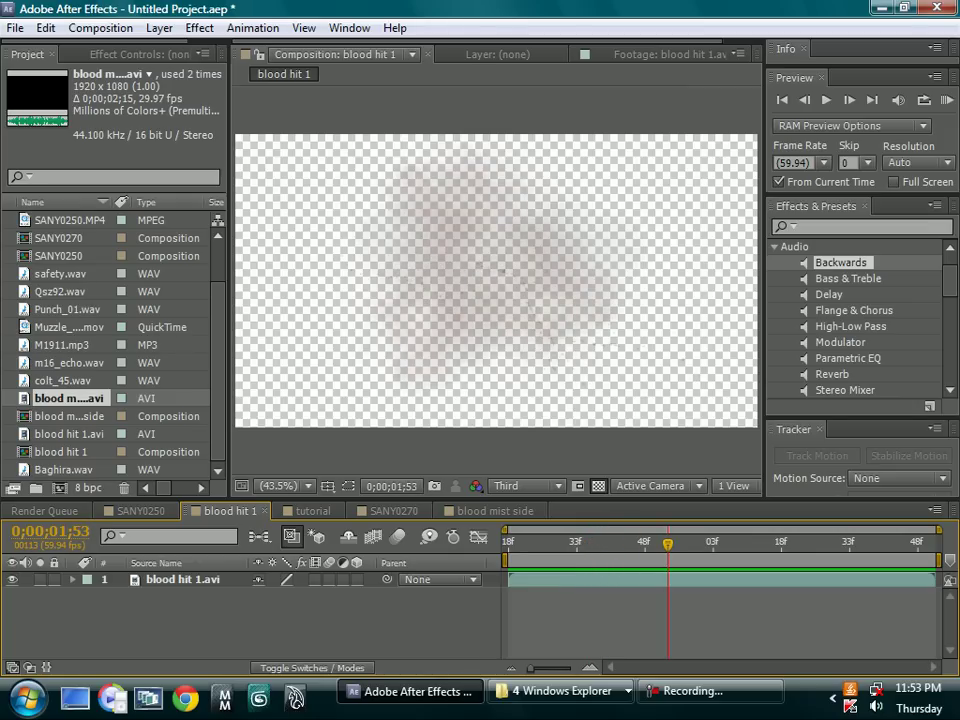
left_click(312, 511)
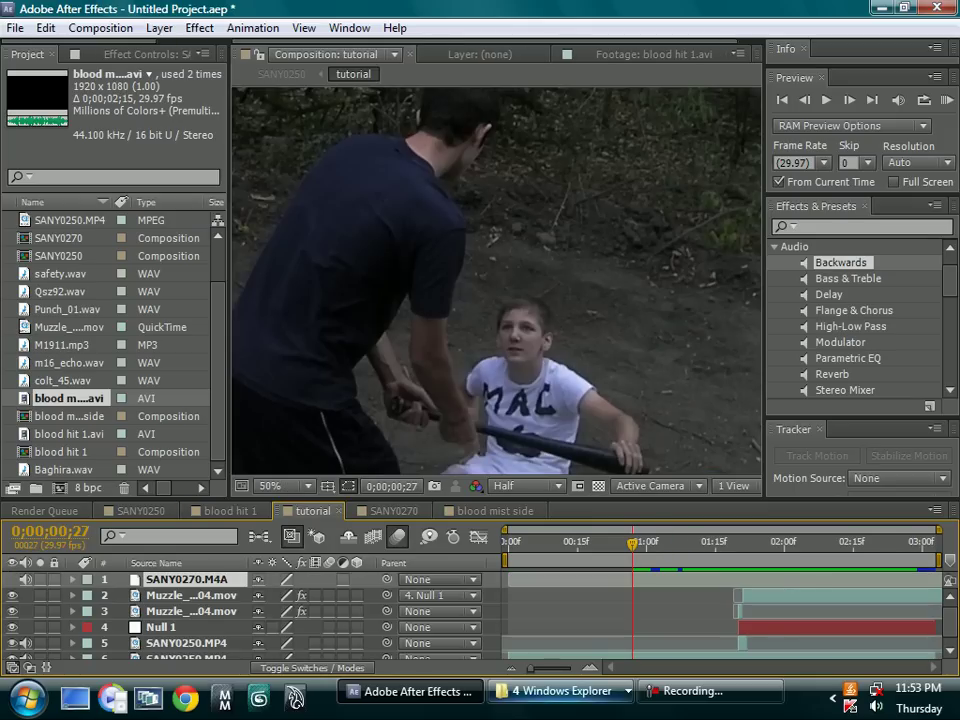
left_click(140, 511)
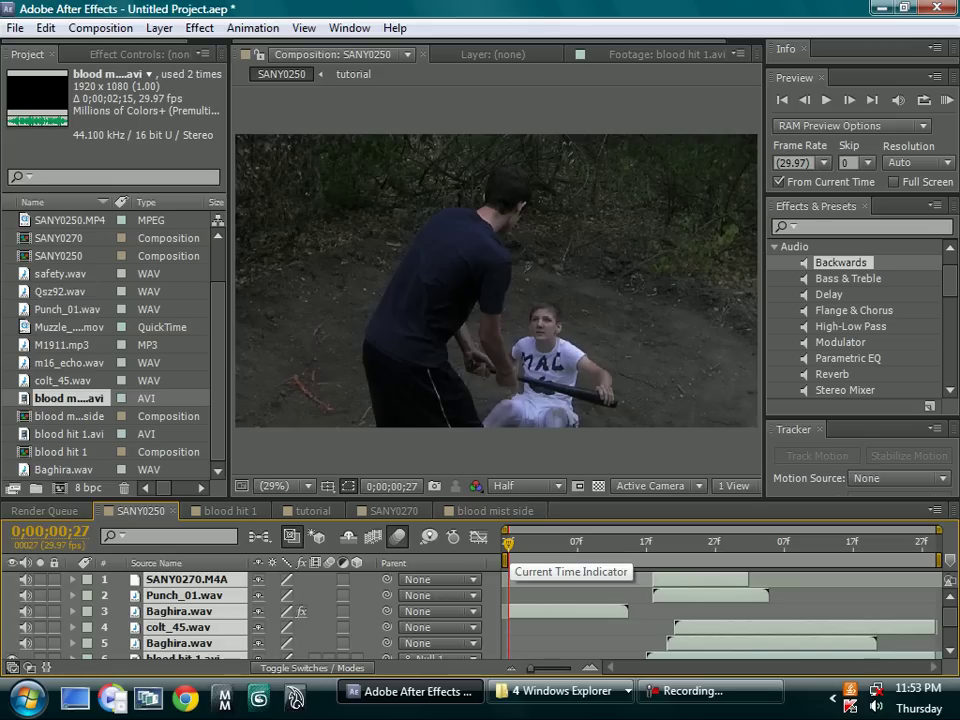
key("space")
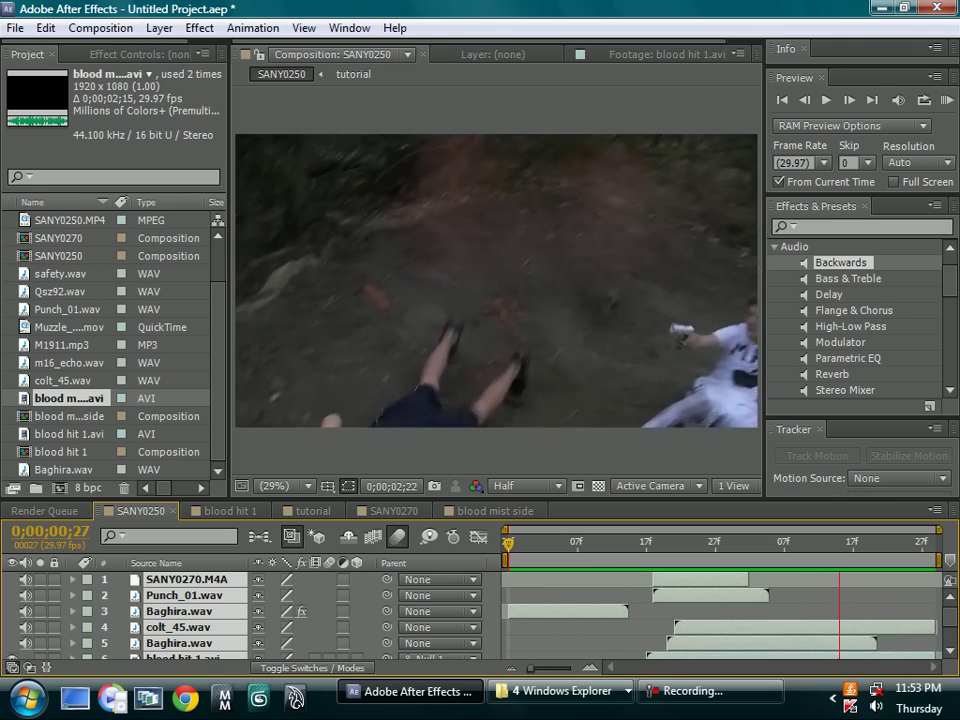
key("space")
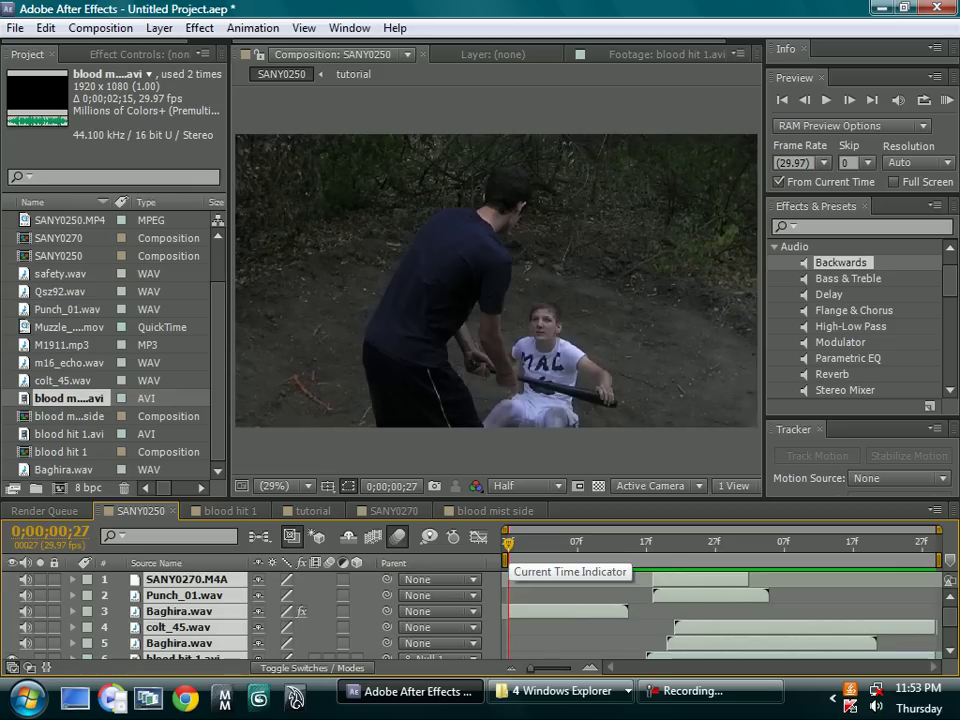
- Delete the selected audio and blood layers from the SANY0250 composition, keeping only Null 1 and tutorial
mouse_move(508, 544)
left_mouse_down()
mouse_move(859, 545)
mouse_move(508, 545)
left_mouse_up()
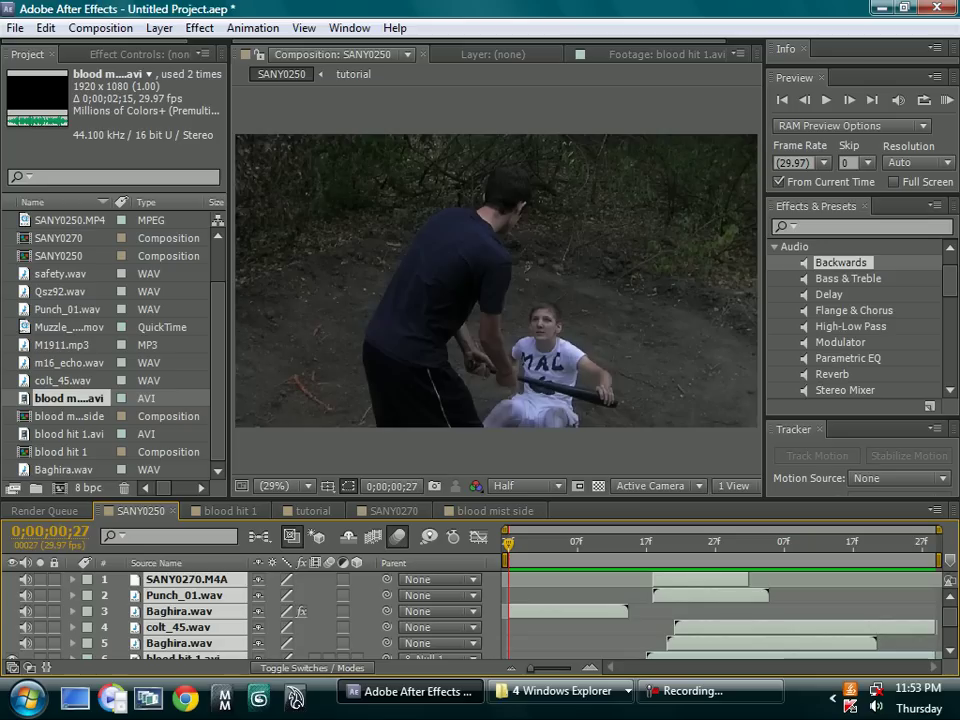
scroll(240, 610, "down", 3)
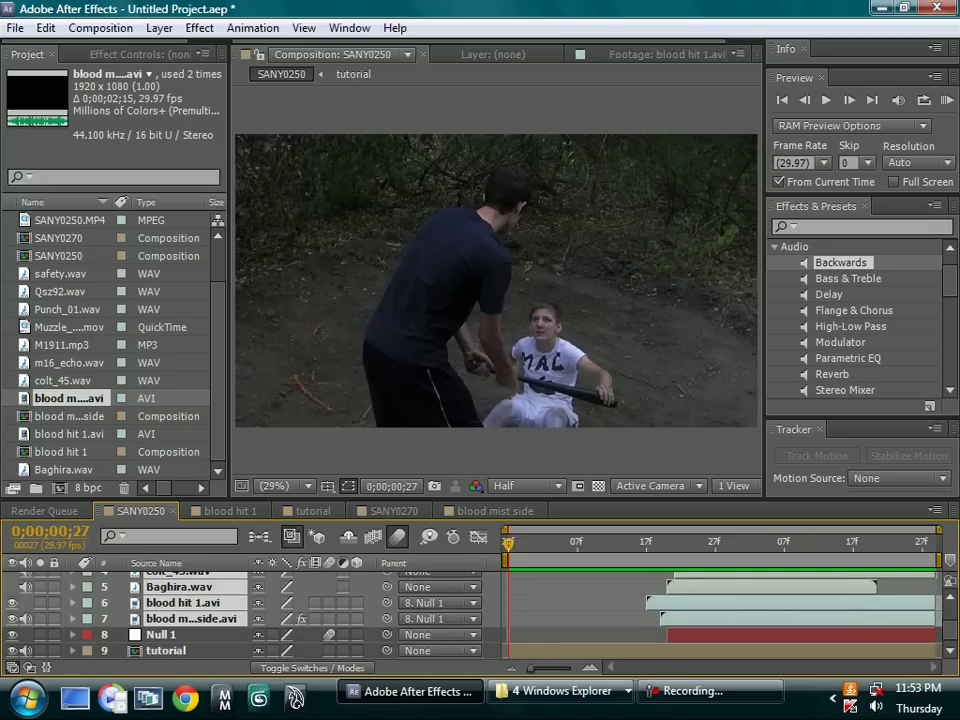
key("Delete")
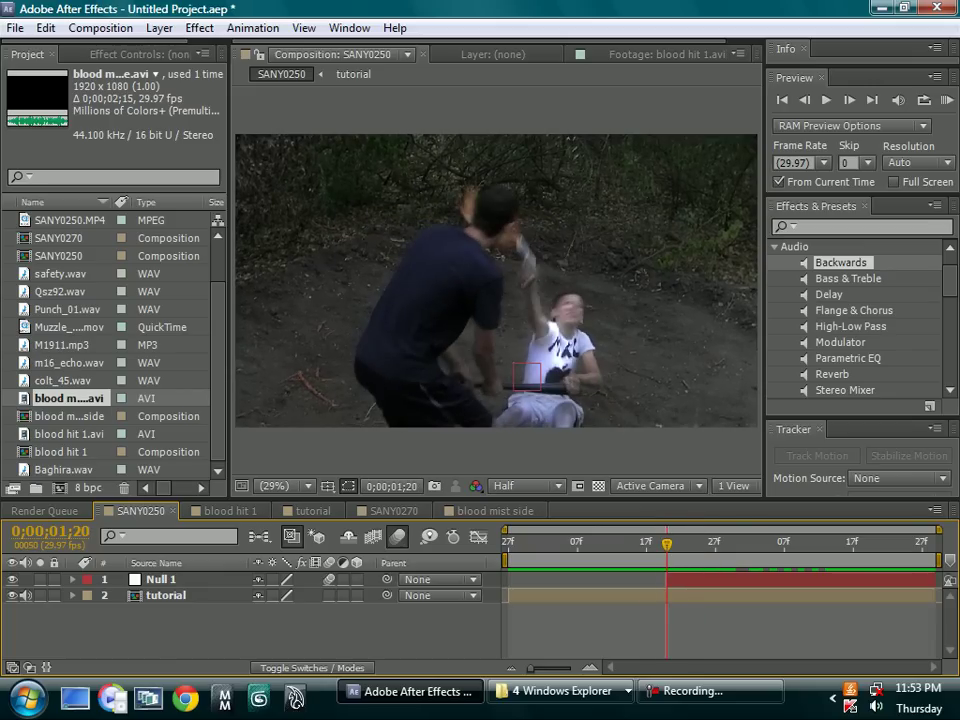
- Examine the tracked motion of the Null 1 layer frame by frame around 0;00;01;20
left_click(162, 580)
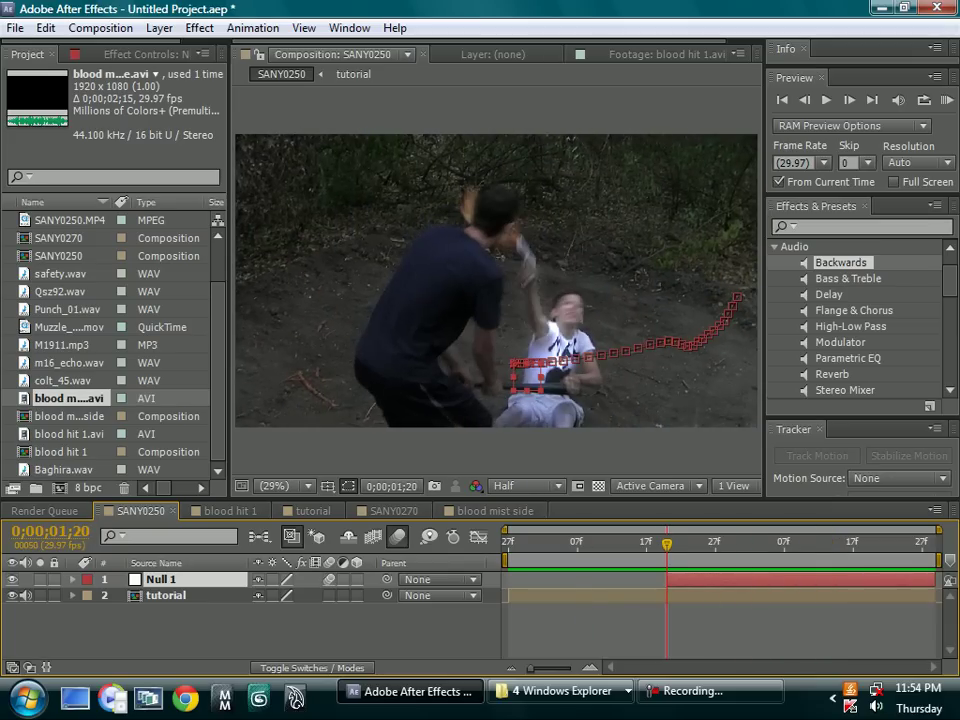
key("Page_Down")
key("Page_Down")
key("Page_Up")
key("Page_Up")
key("Page_Up")
key("Page_Up")
key("Page_Up")
key("Page_Up")
key("ctrl+shift+a")
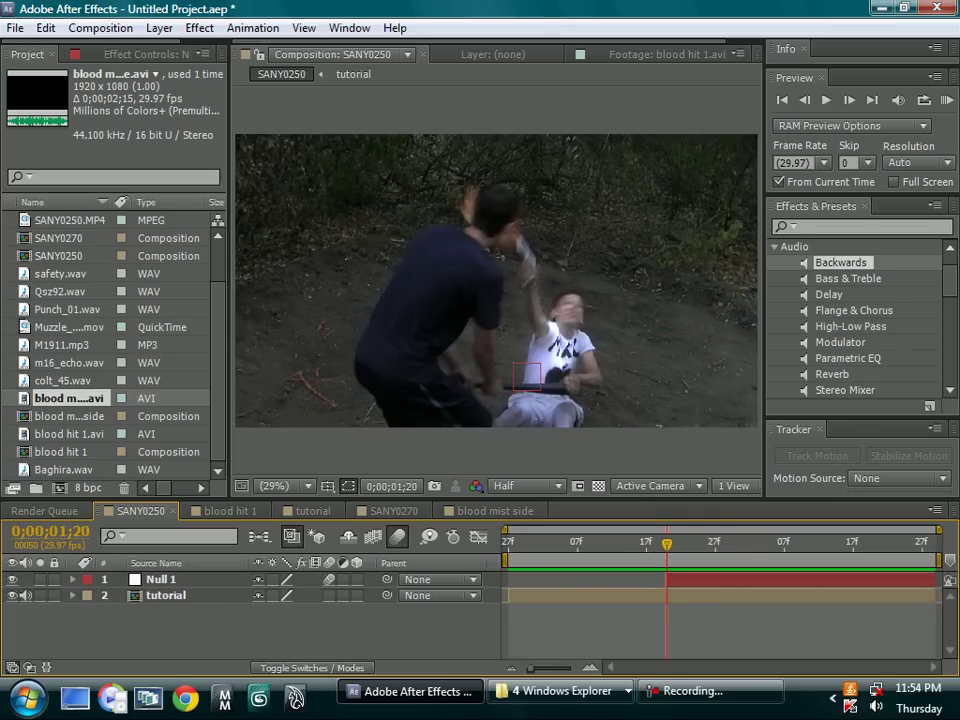
- Add blood hit 1.avi above Null 1 at 0;00;01;20 and shift it about three frames earlier
left_click(161, 580)
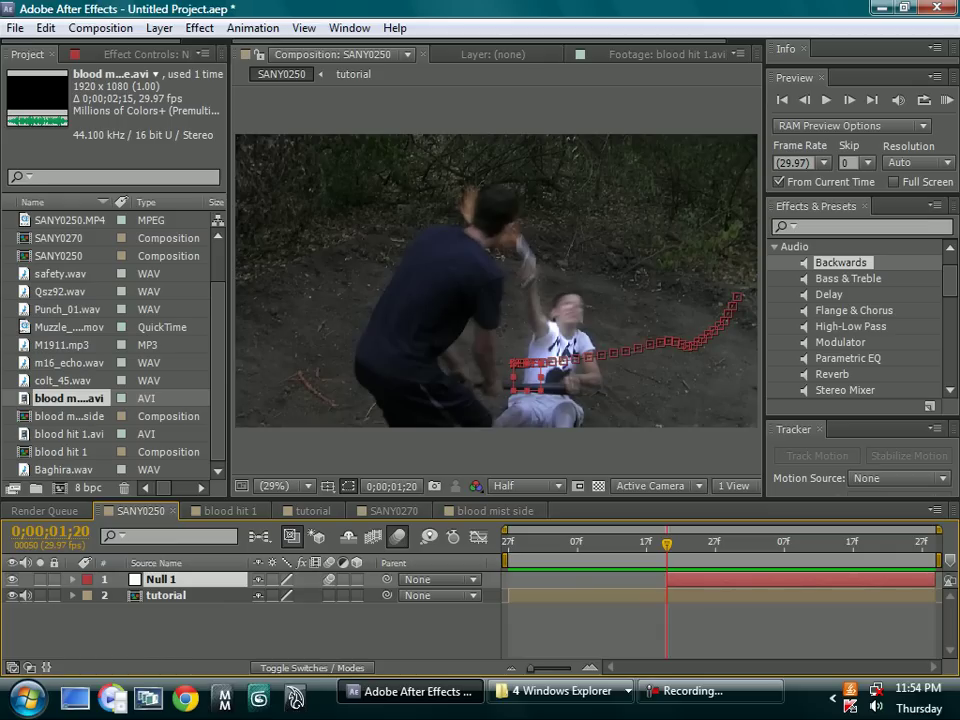
mouse_move(667, 545)
left_mouse_down()
mouse_move(895, 545)
mouse_move(667, 545)
left_mouse_up()
left_click_drag(67, 434, 668, 573)
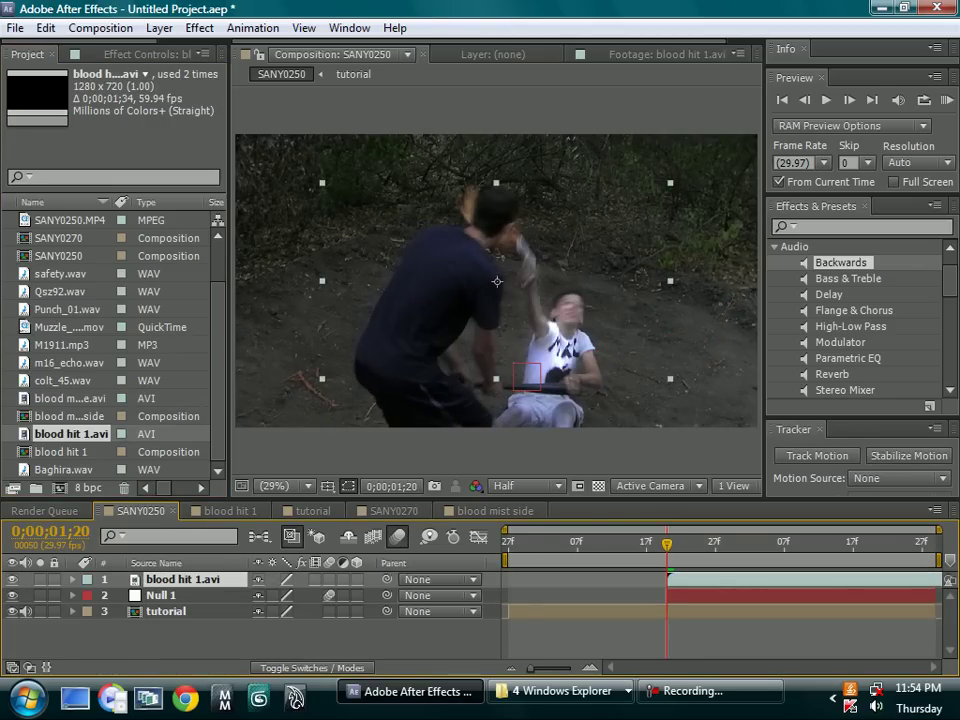
left_click_drag(659, 578, 653, 578)
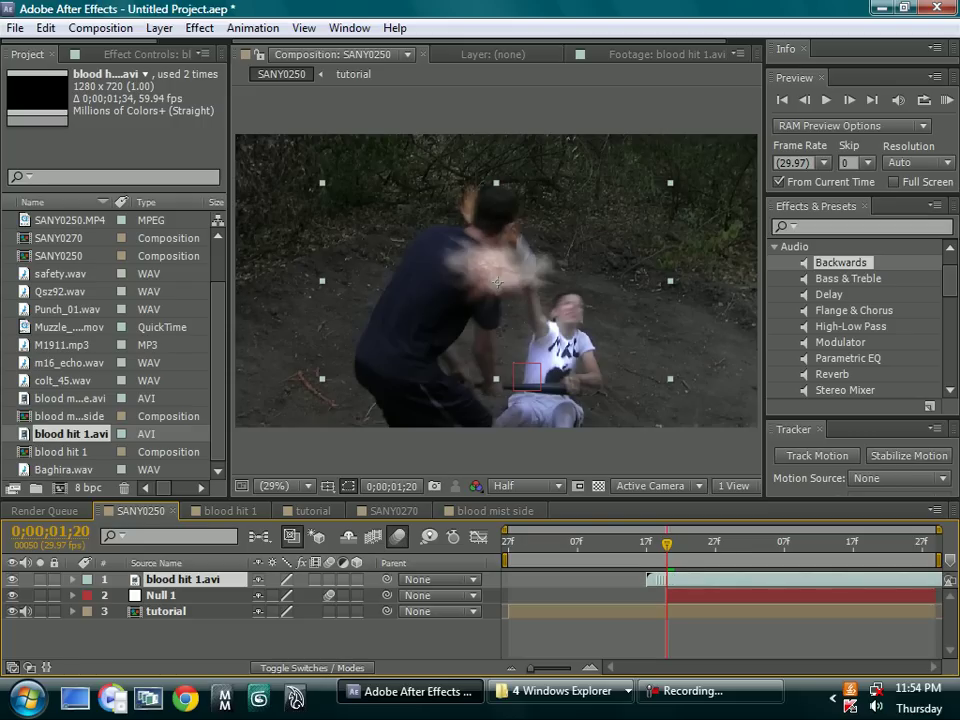
- Rotate the blood hit 1.avi layer clockwise, enlarge it and place the burst over the standing man's head and shoulder
left_click_drag(596, 260, 596, 302)
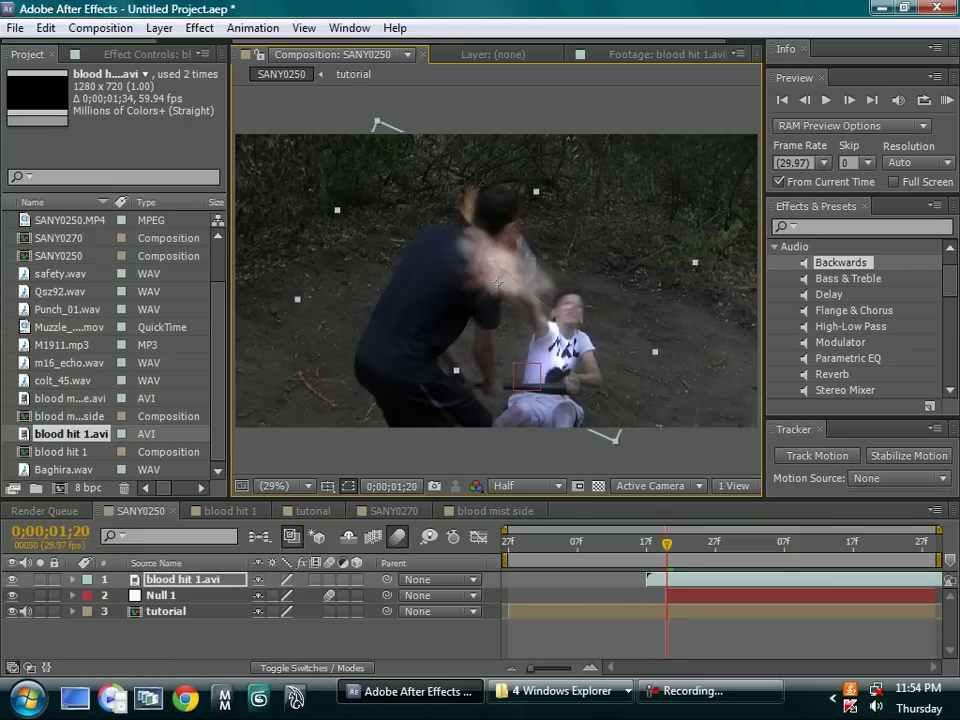
key("ctrl+shift+a")
left_click(498, 283)
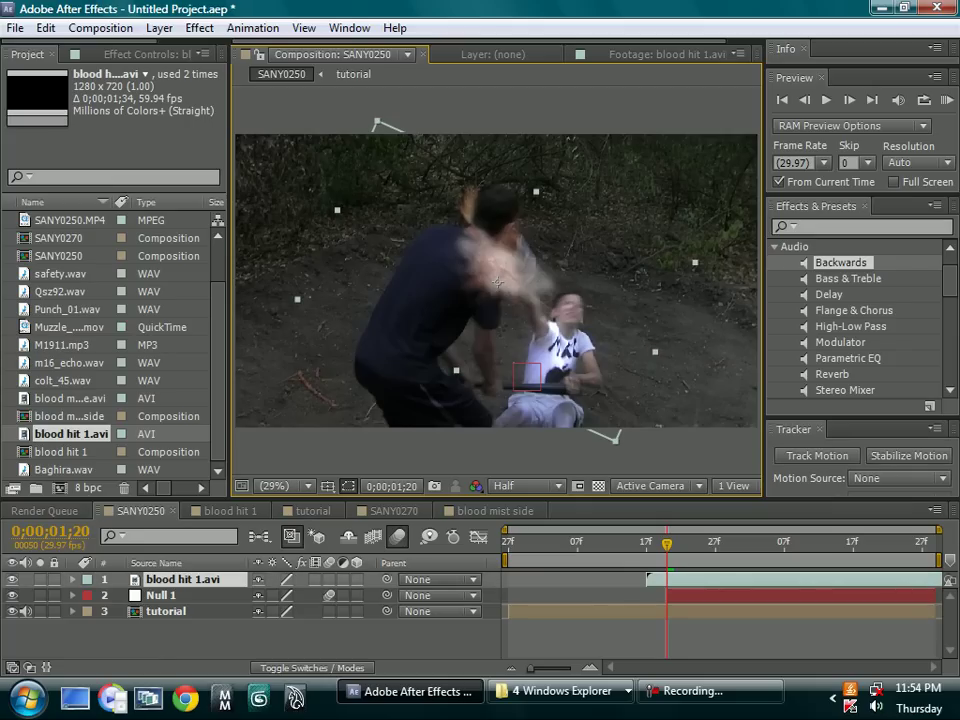
left_click_drag(377, 121, 343, 76)
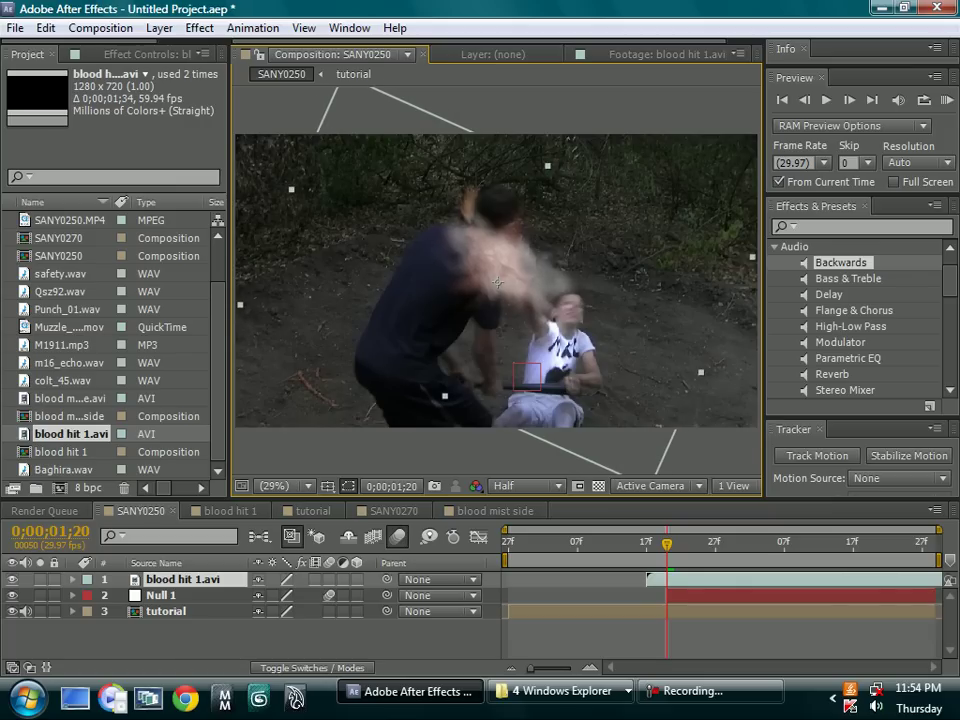
left_click_drag(498, 283, 474, 244)
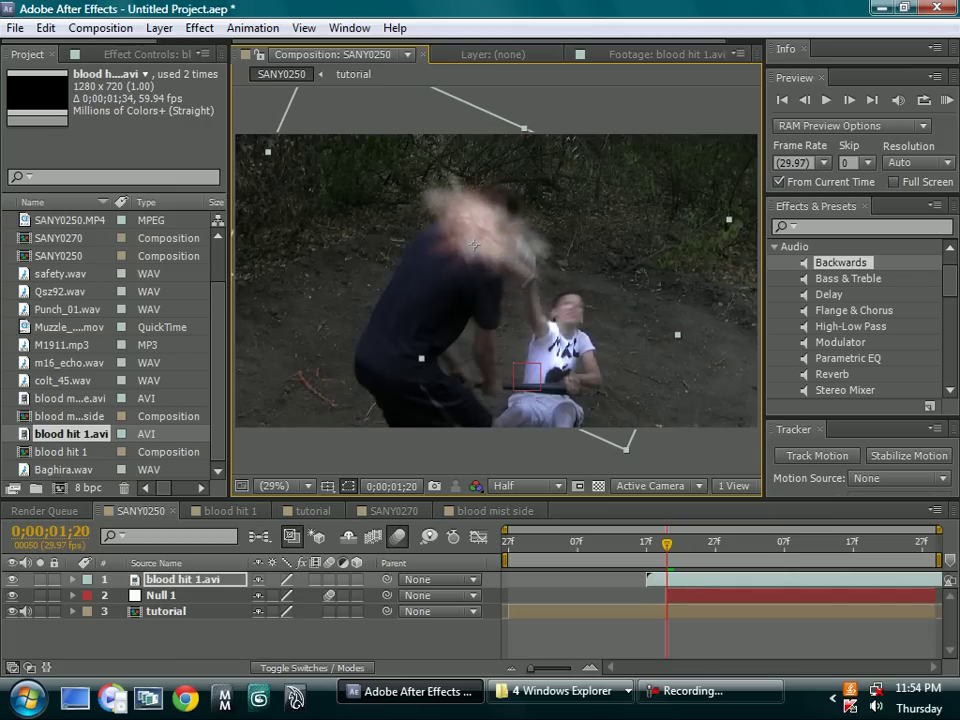
- Step back and forth through the frames up to 0;00;02;09 to check how the blood follows the moving shot
key("space")
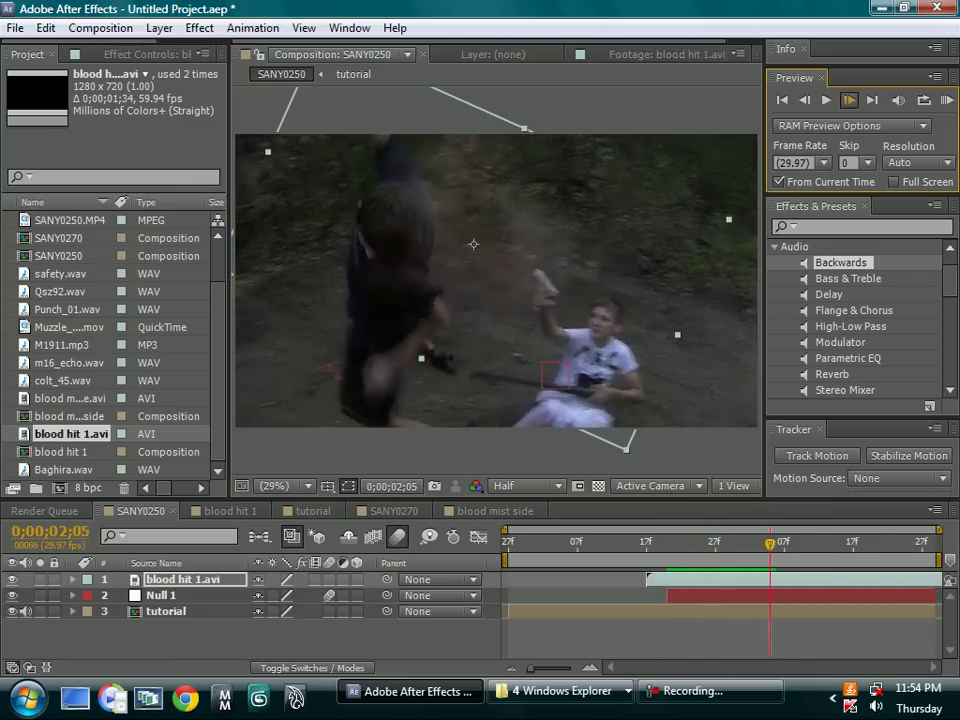
left_click(804, 100)
left_click(804, 100)
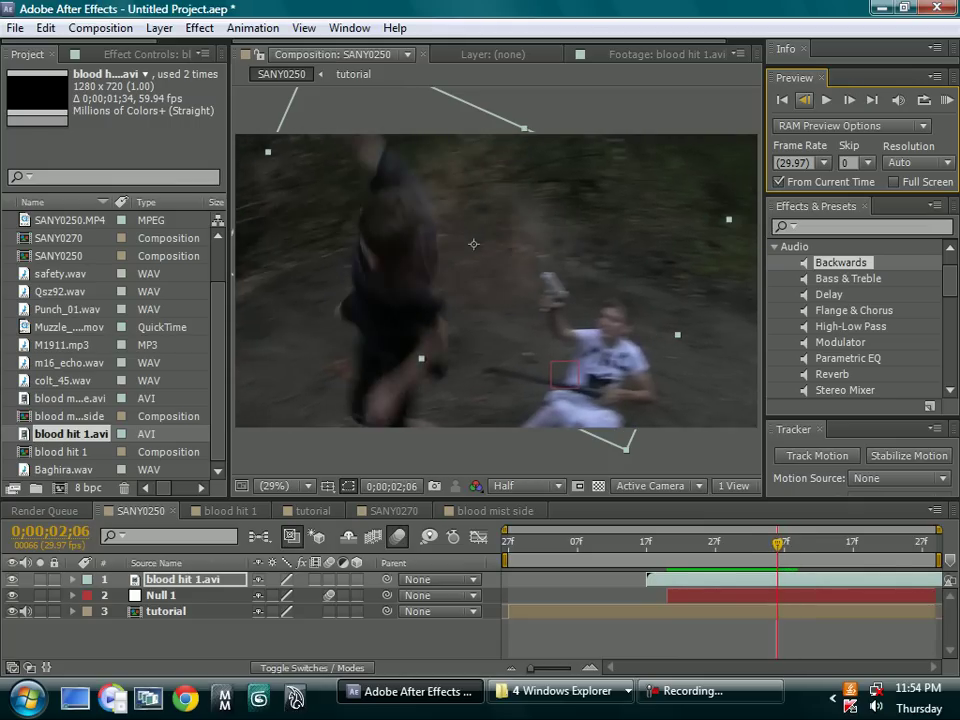
left_click(804, 100)
left_click(804, 100)
left_click(804, 100)
left_click(804, 100)
double_click(804, 100)
left_click(804, 100)
left_click(849, 100)
left_click(849, 100)
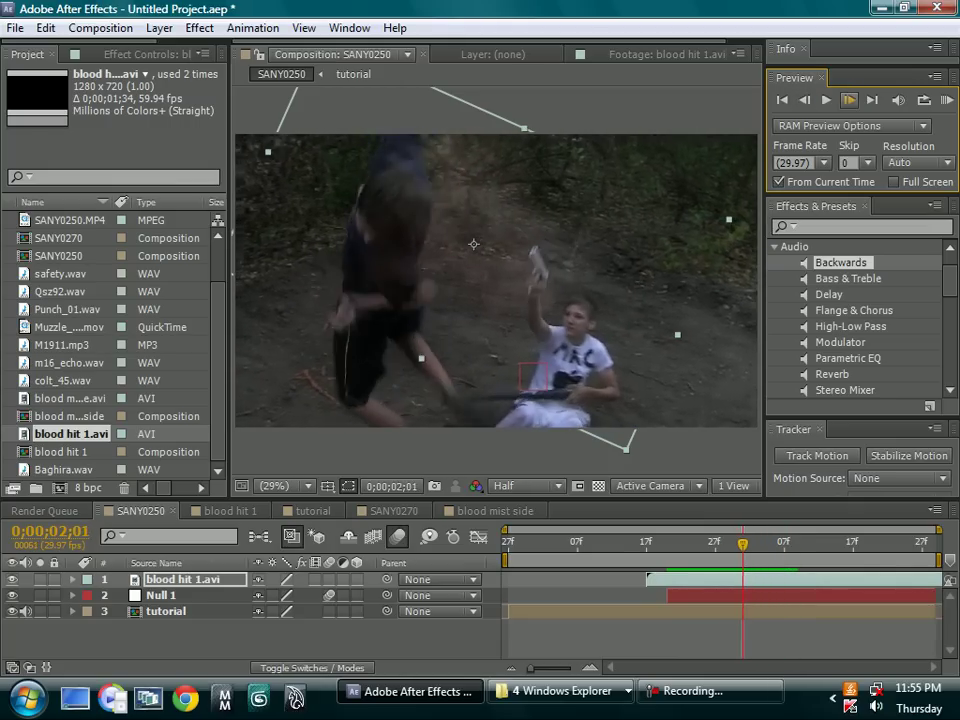
left_click(849, 100)
left_click(849, 100)
double_click(849, 100)
double_click(849, 100)
left_click(849, 100)
left_click(849, 100)
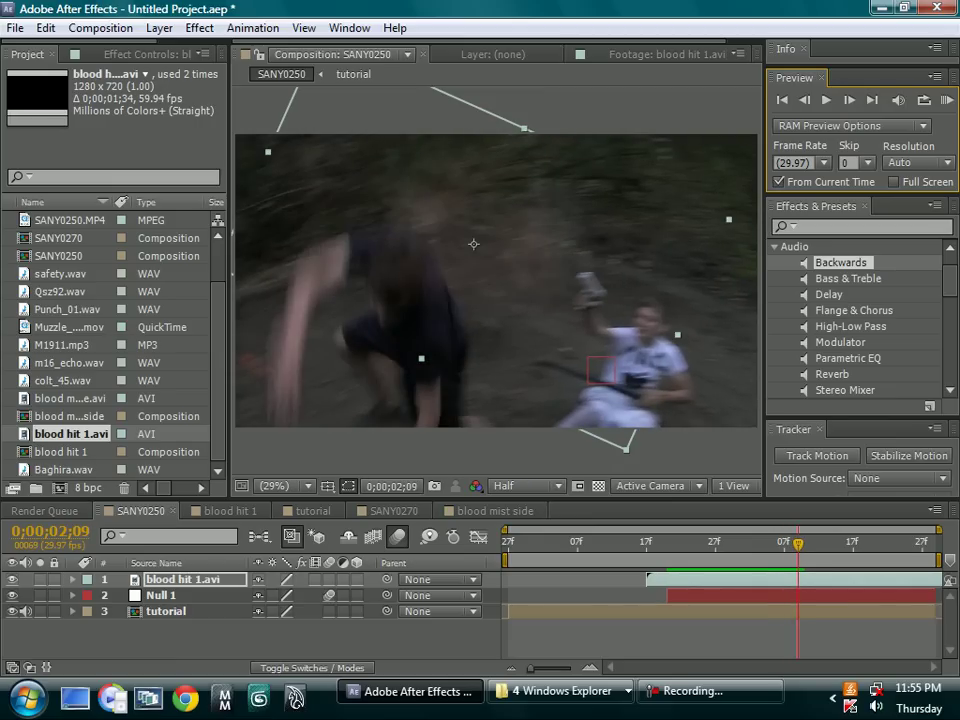
- Parent the blood hit 1.avi layer to Null 1
left_click_drag(386, 579, 172, 596)
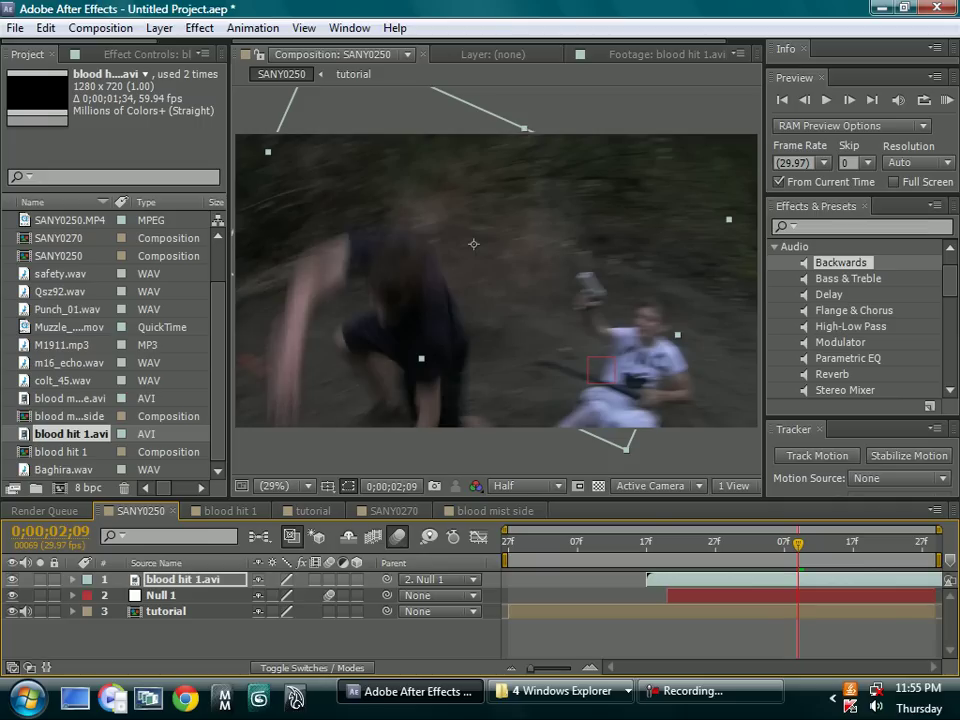
left_click(440, 579)
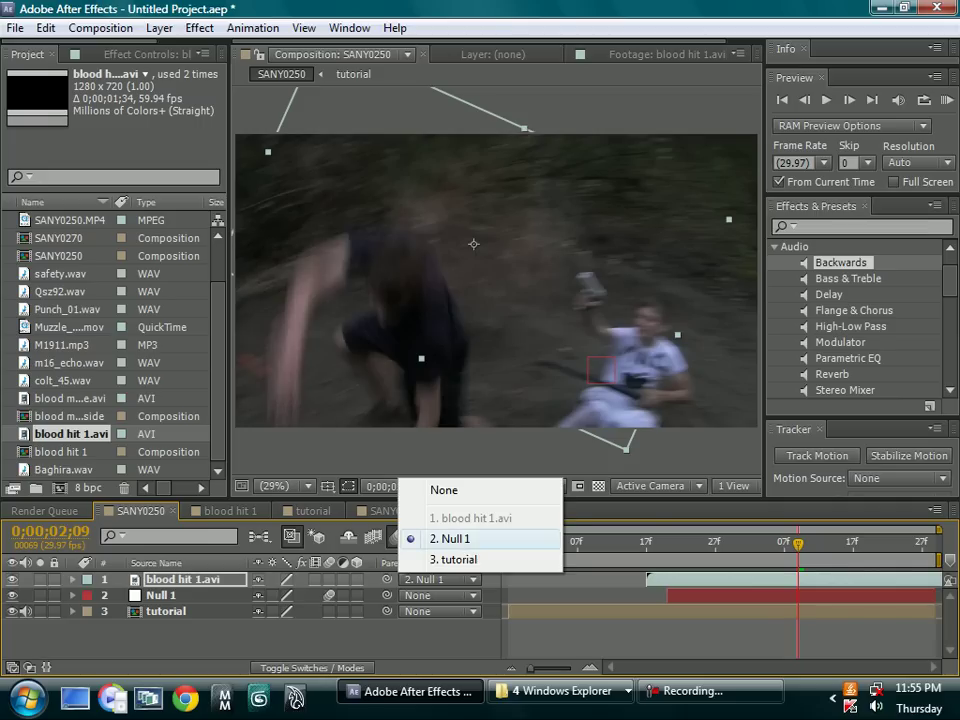
left_click(450, 539)
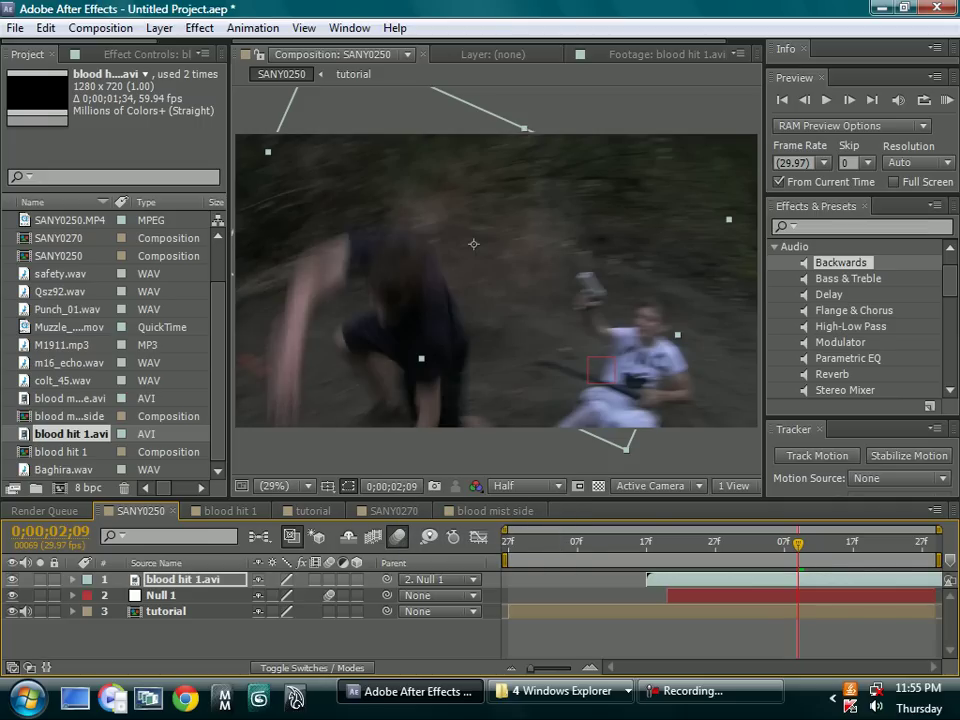
- Reposition the blood burst over the standing man's head at 0;00;01;20 and preview the tracked result
left_click_drag(798, 545, 543, 545)
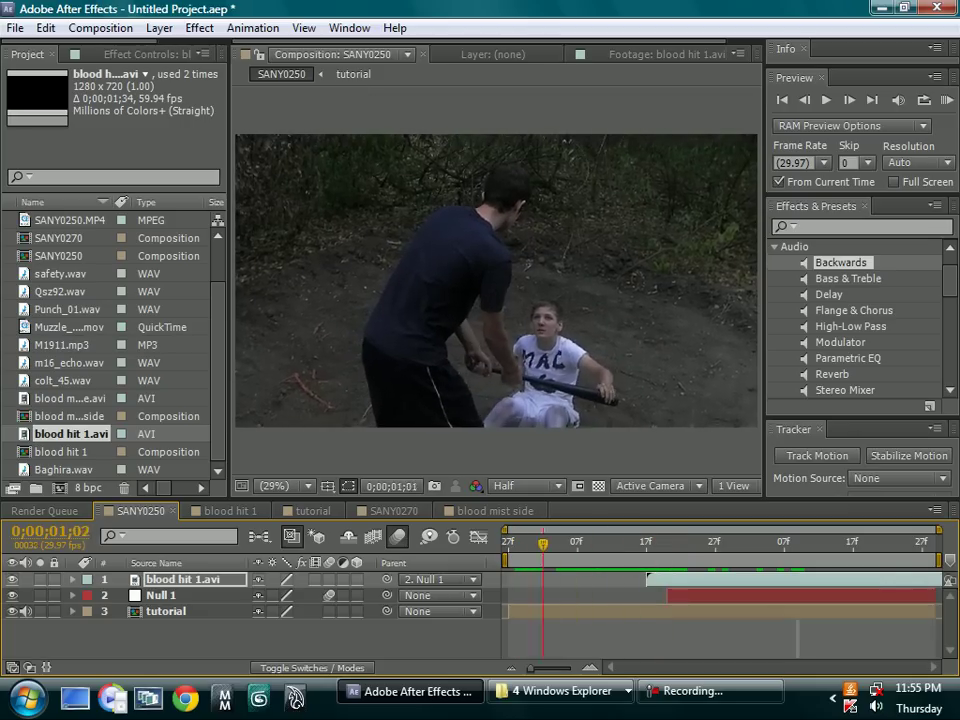
key("Page_Up")
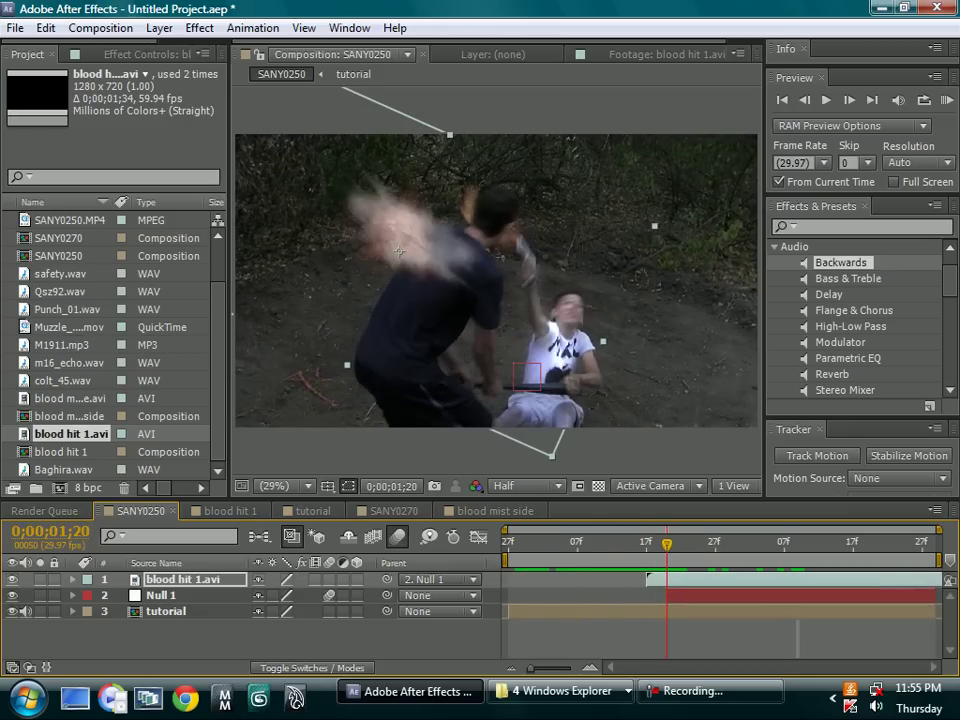
left_click_drag(398, 250, 478, 249)
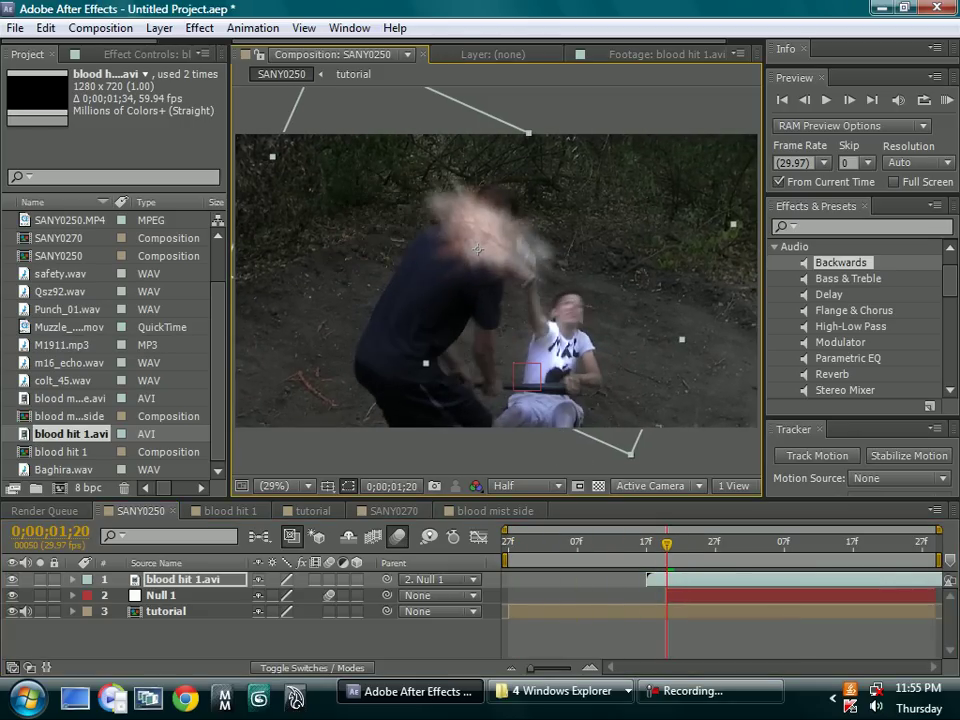
key("KP_0")
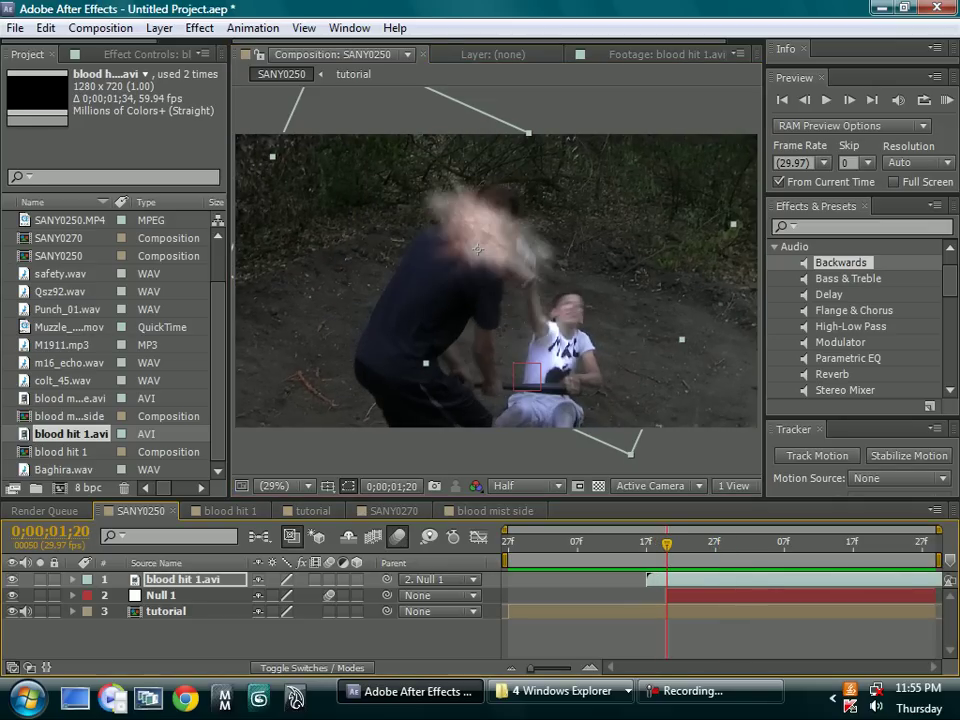
- Add blood mist side.avi to the composition, starting just before 0;00;01;20, and stack it directly beneath the blood hit 1.avi layer
left_click_drag(68, 398, 612, 574)
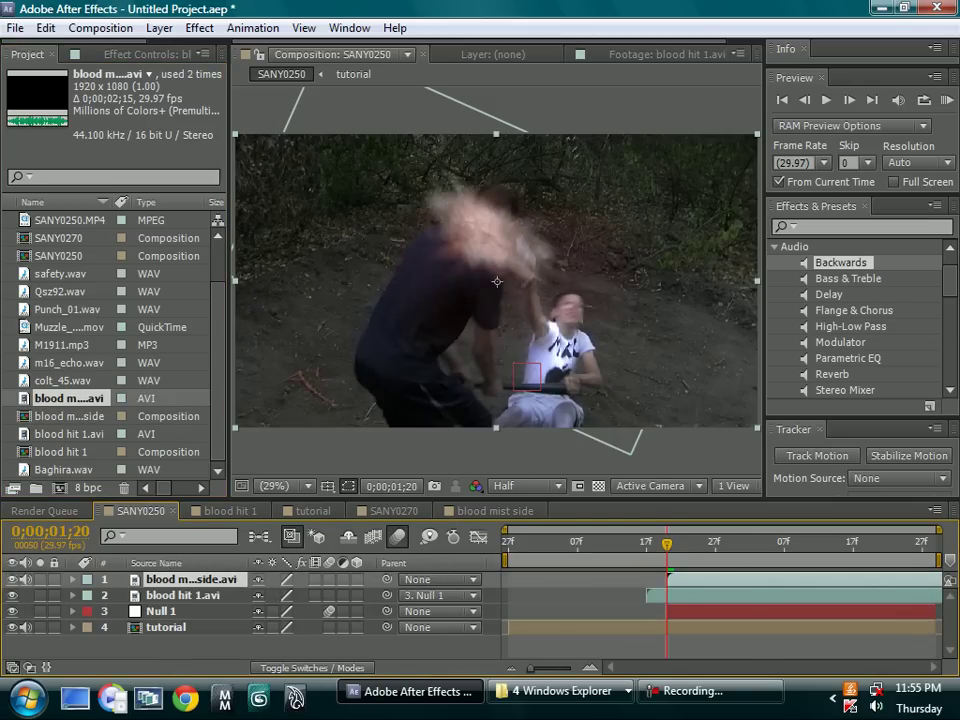
mouse_move(667, 545)
left_mouse_down()
mouse_move(626, 545)
mouse_move(660, 545)
left_mouse_up()
key("Page_Down")
key("Page_Down")
key("Page_Down")
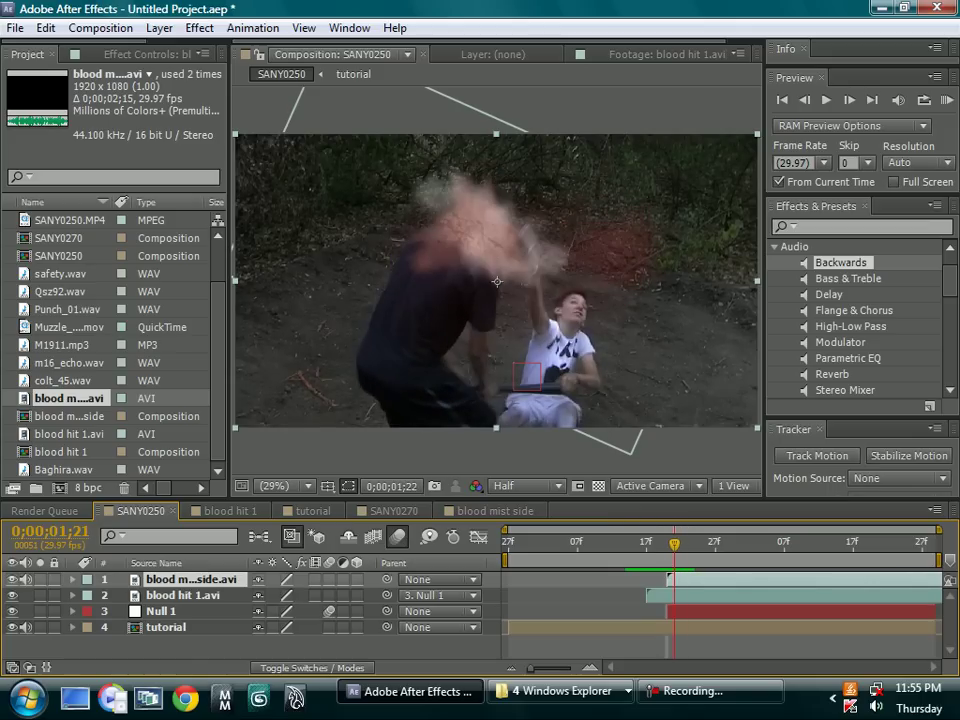
key("Page_Up")
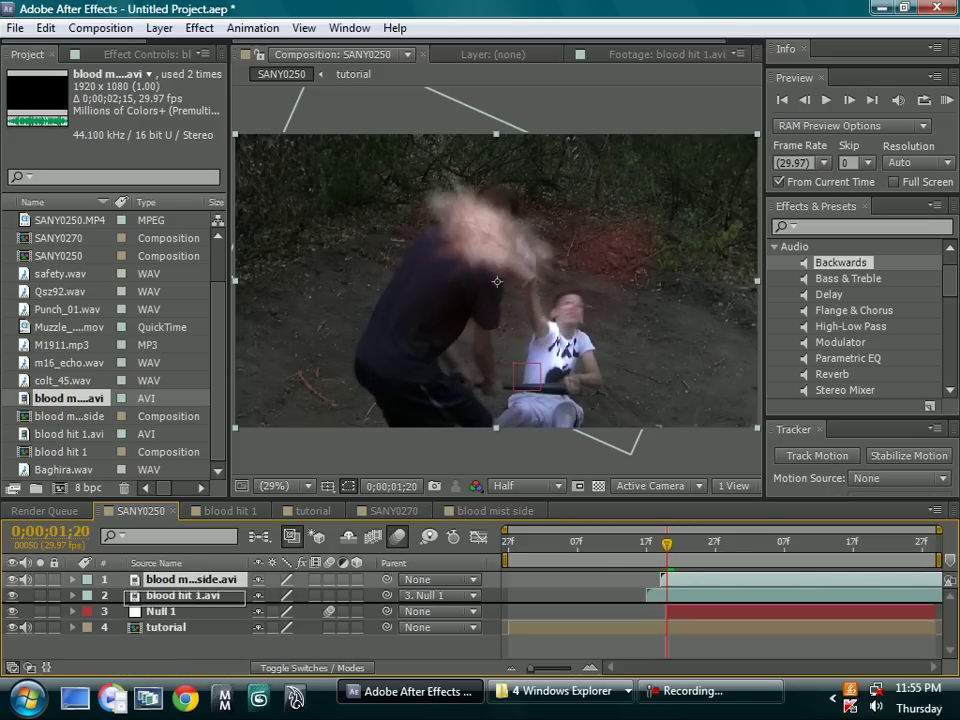
key("ctrl+bracketleft")
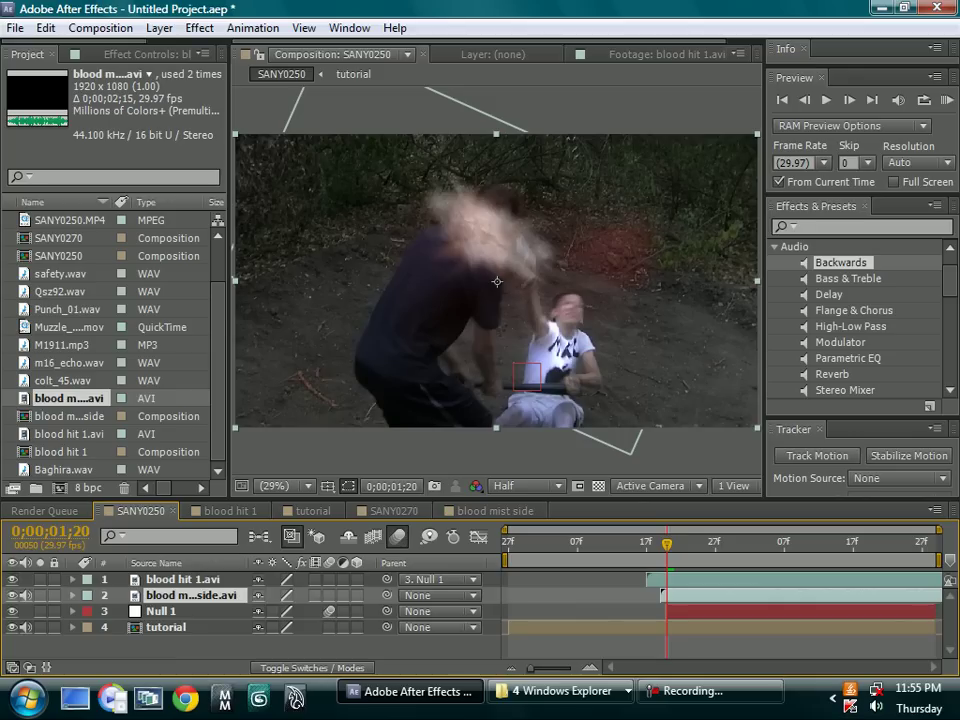
- Rotate the blood mist side.avi layer and place its spray behind the standing man's head, hiding blood hit 1.avi while aligning it
left_click_drag(600, 250, 420, 225)
left_click_drag(313, 237, 309, 227)
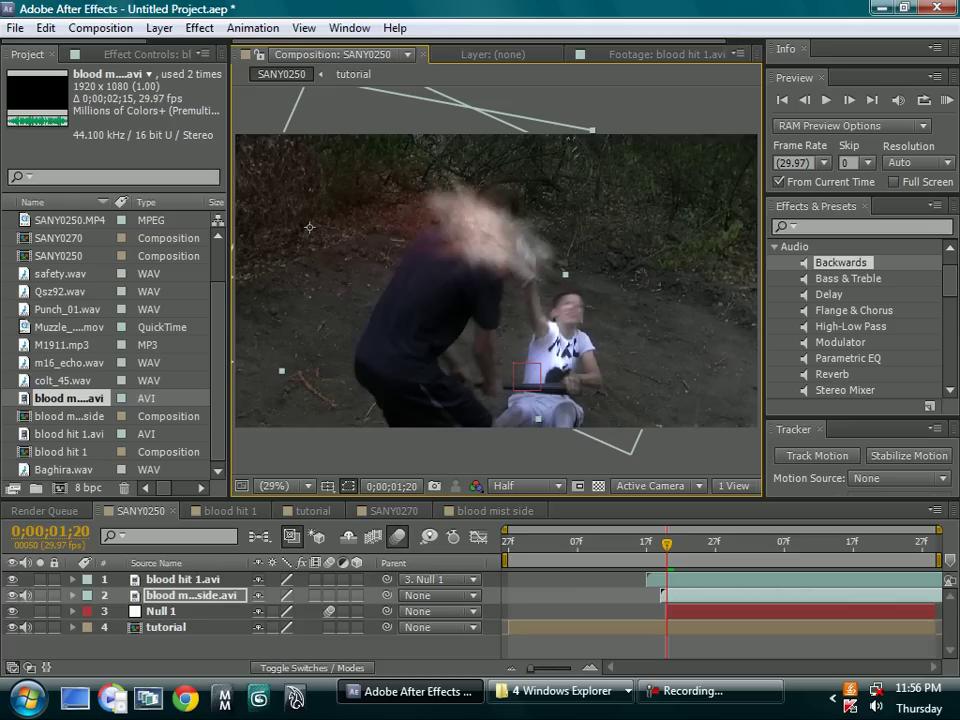
left_click(12, 579)
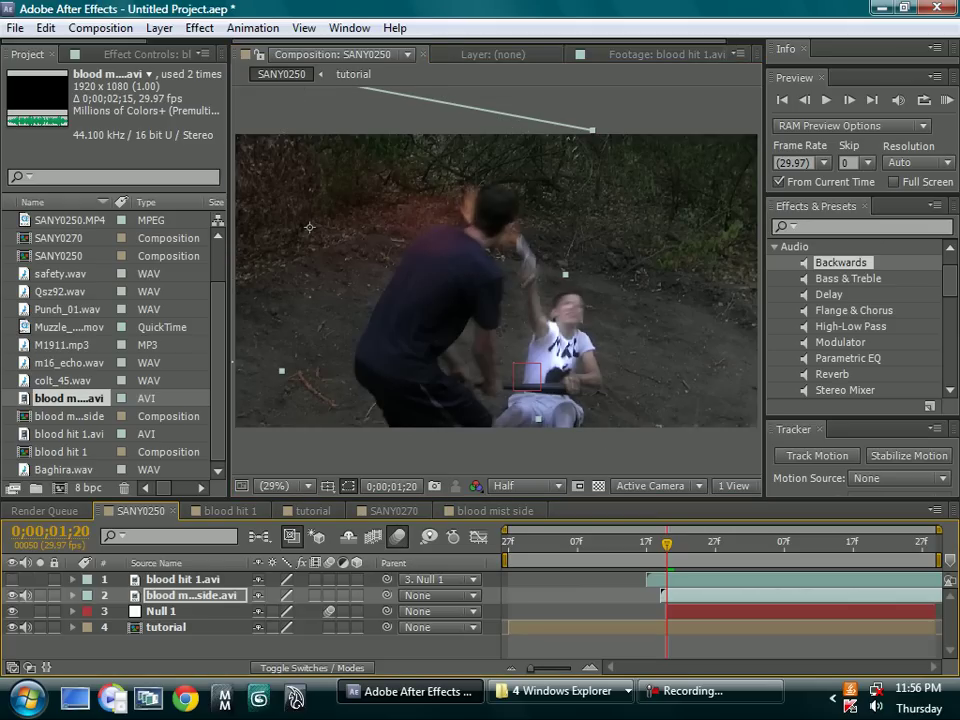
left_click_drag(309, 227, 340, 233)
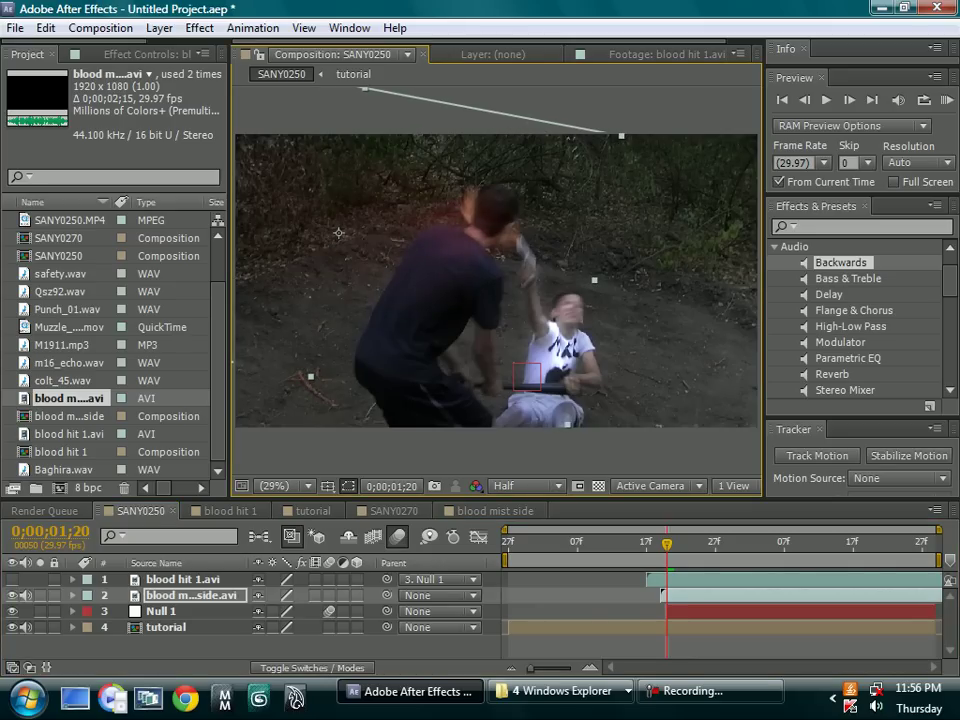
left_click(12, 579)
key("space")
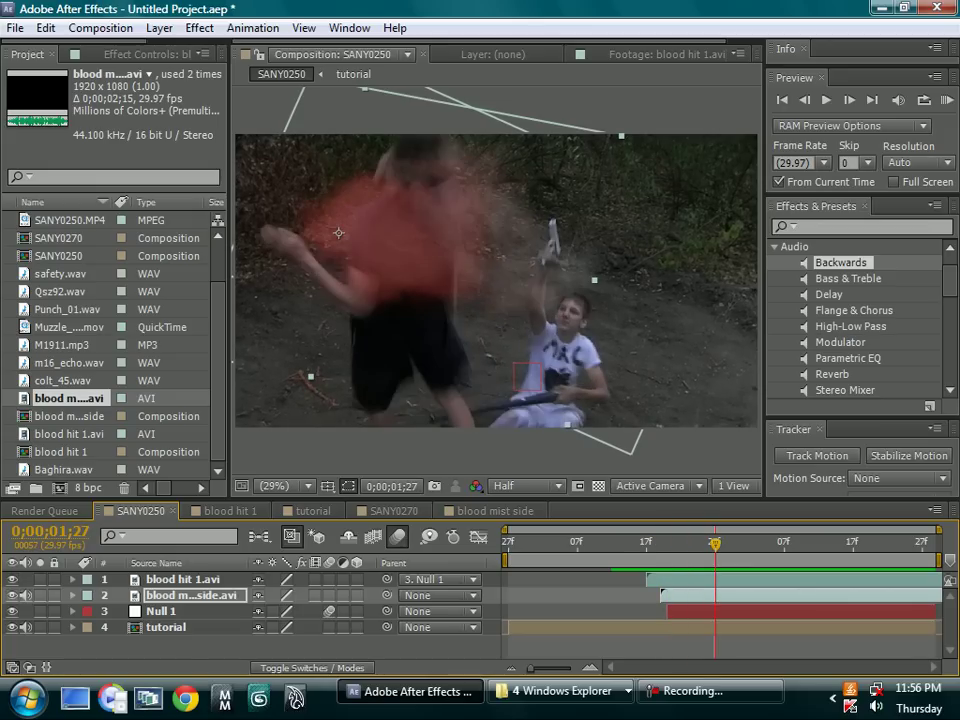
- Parent the blood mist side.avi layer to Null 1 and refine its position behind the standing man's head using previews
left_click(191, 595)
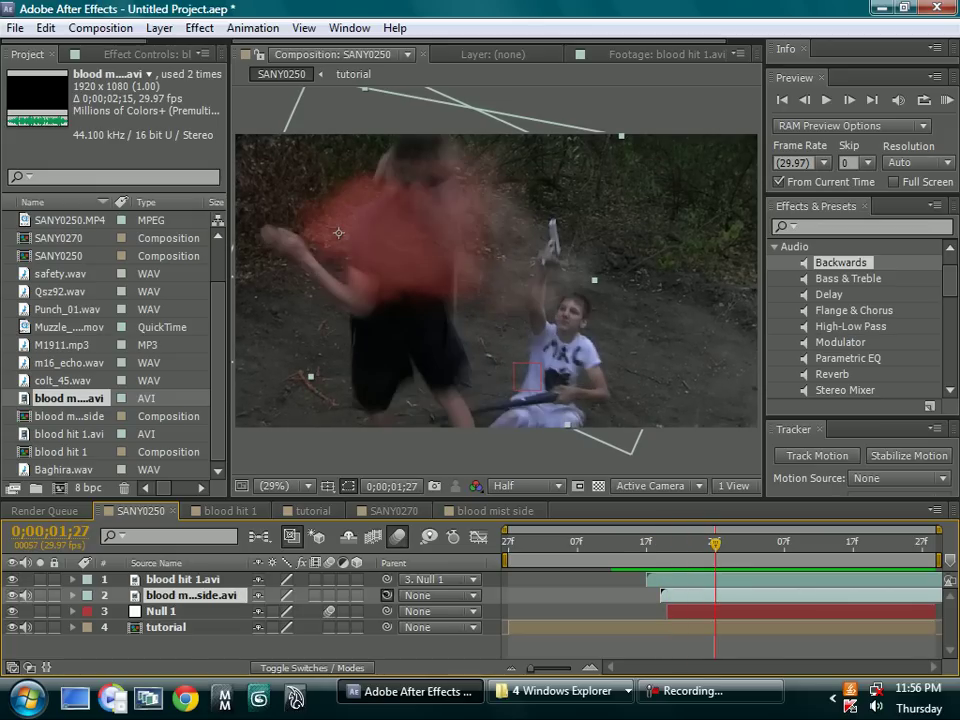
left_click_drag(387, 595, 213, 611)
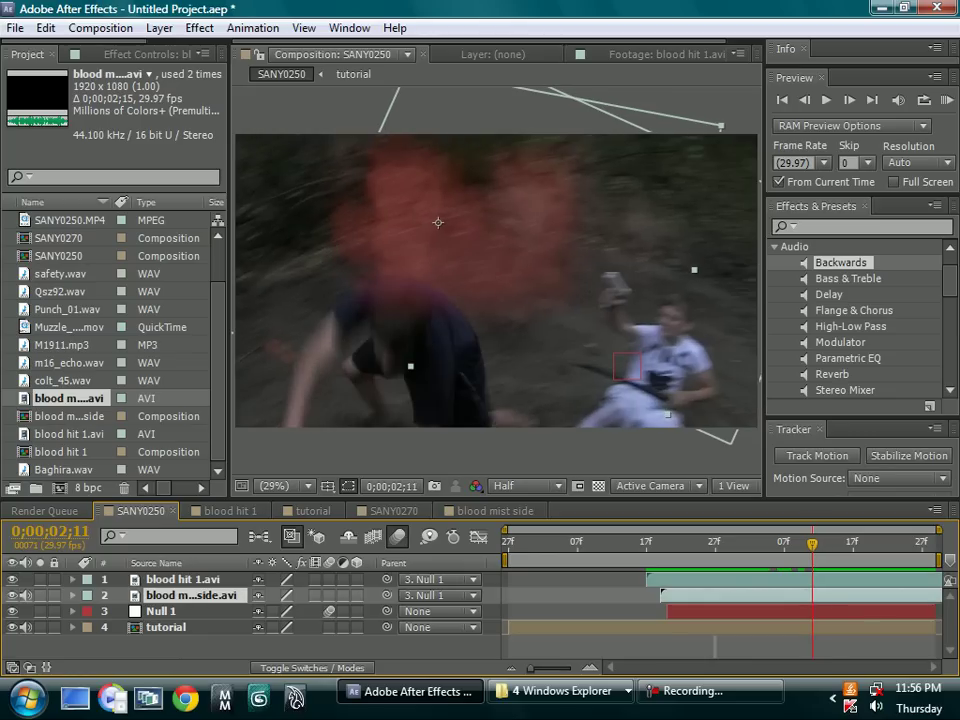
left_click_drag(475, 214, 512, 212)
mouse_move(640, 543)
left_mouse_down()
mouse_move(508, 543)
mouse_move(626, 543)
left_mouse_up()
key("space")
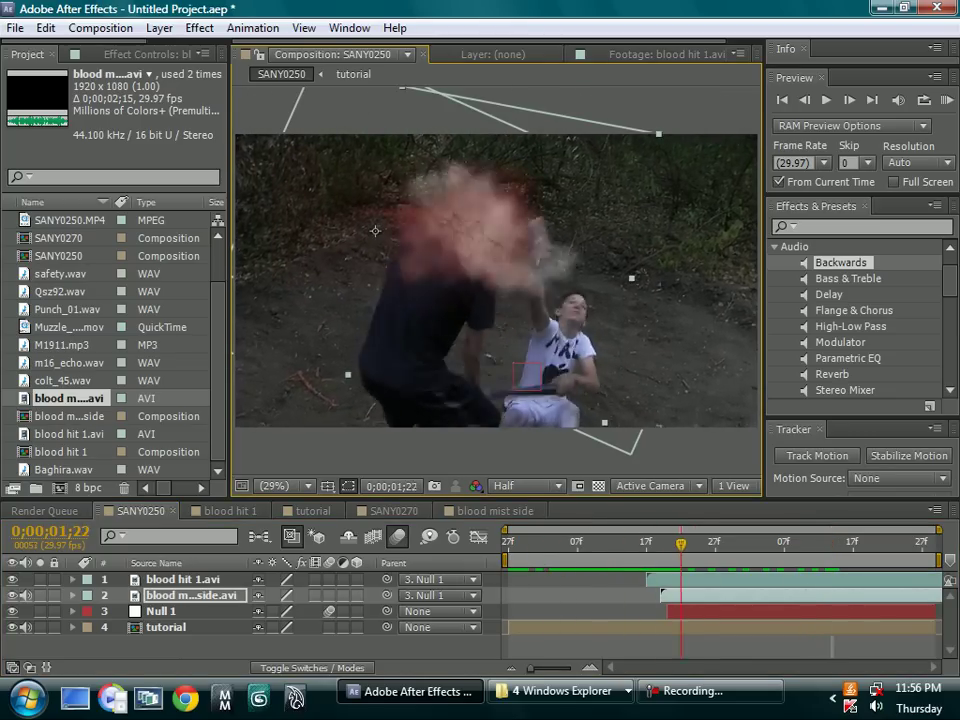
left_click_drag(901, 543, 611, 543)
key("space")
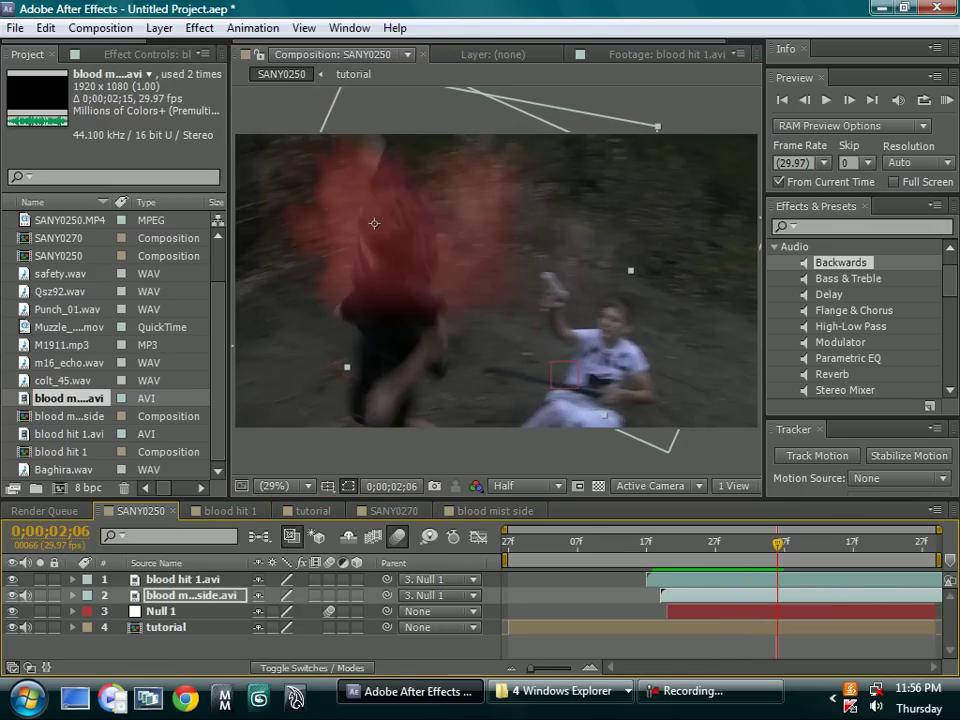
- Apply the Tint effect to the blood mist side.avi layer
left_click(868, 227)
left_click(868, 227)
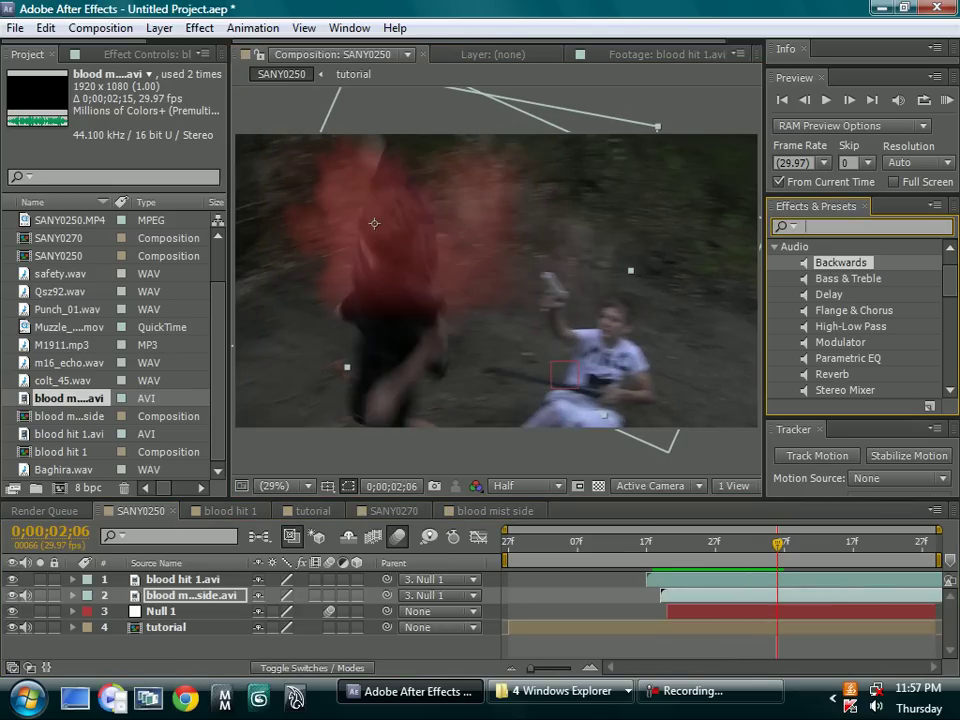
type("tint")
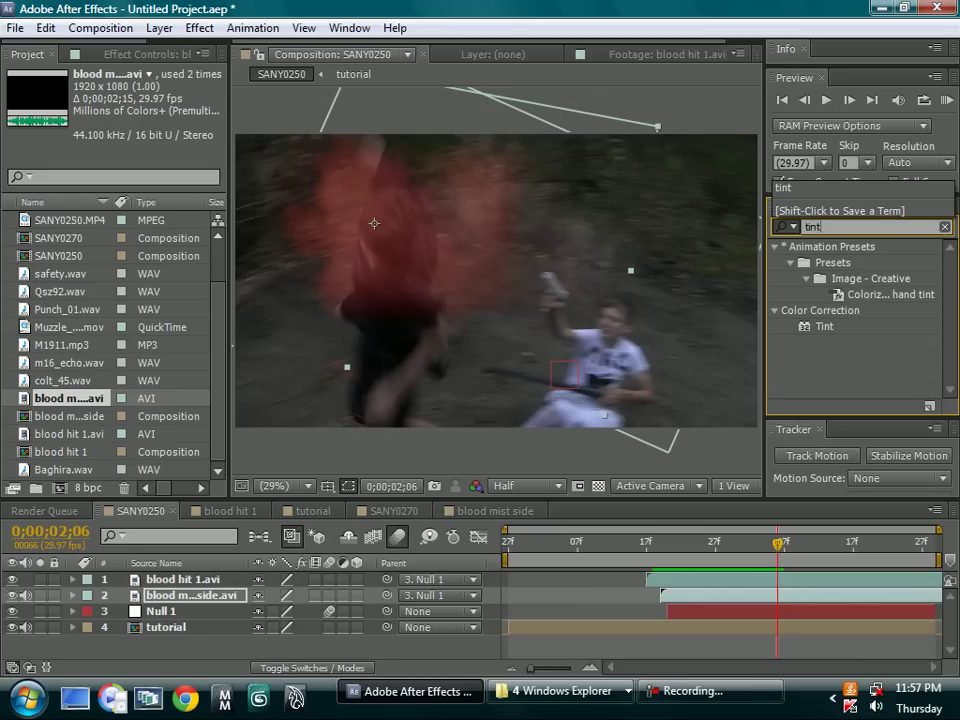
left_click_drag(824, 326, 190, 596)
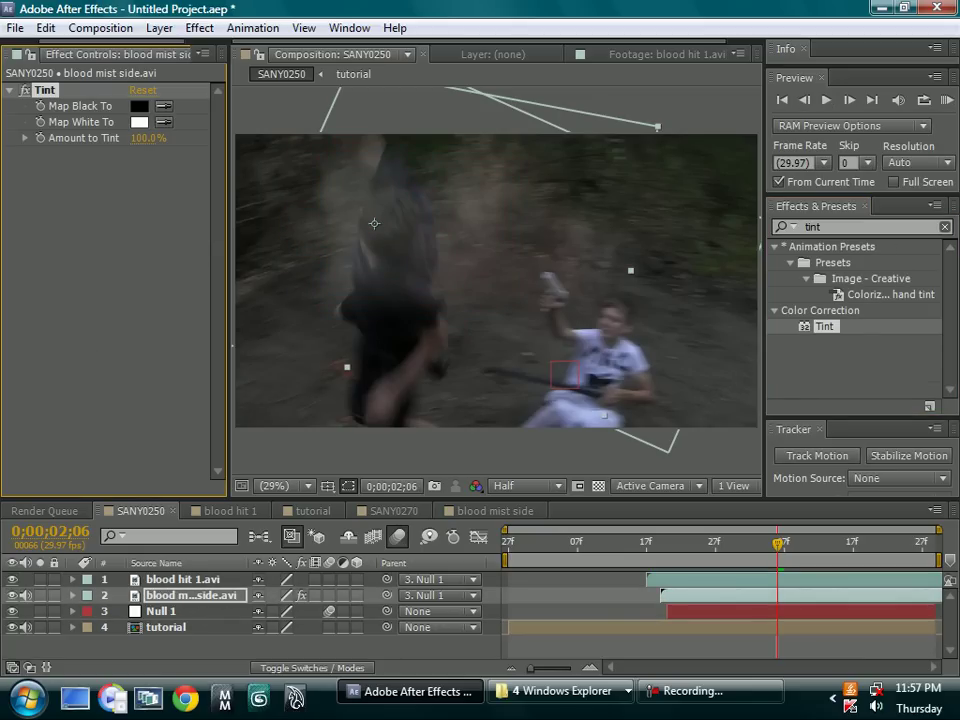
- Step through the frames back to 0;00;01;21 to check the tinted mist against the blood burst
key("Page_Up")
key("Page_Up")
key("Page_Up")
key("Page_Up")
key("Page_Up")
key("Page_Up")
key("Page_Up")
key("Page_Up")
key("Page_Up")
key("Page_Up")
key("Page_Up")
key("Page_Up")
key("Page_Up")
key("Page_Up")
key("Page_Up")
key("Page_Up")
key("Page_Up")
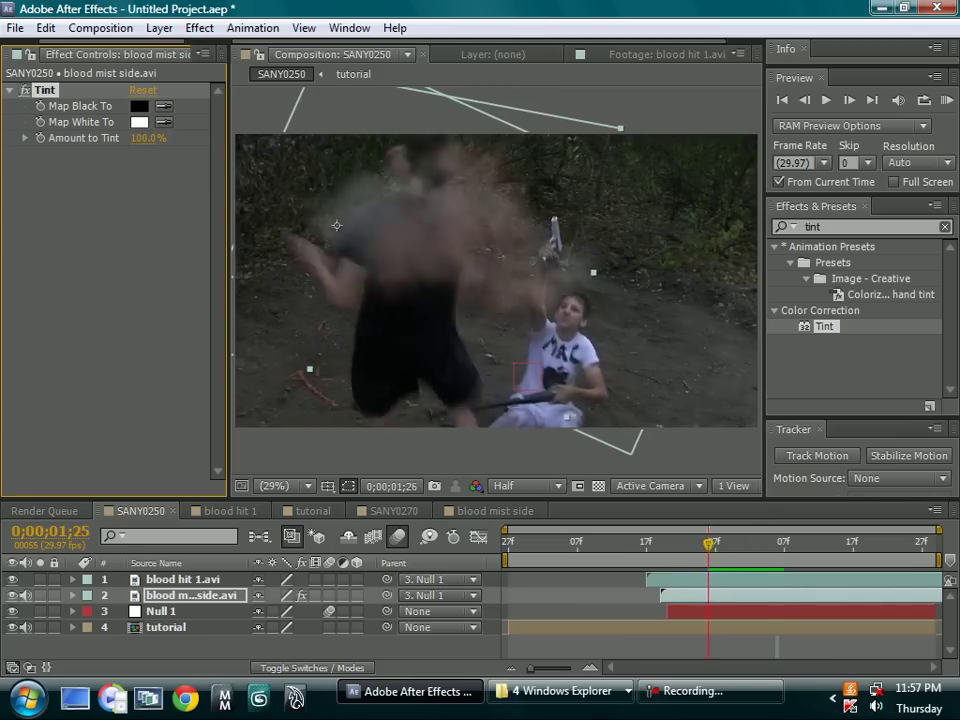
key("Page_Down")
key("Page_Down")
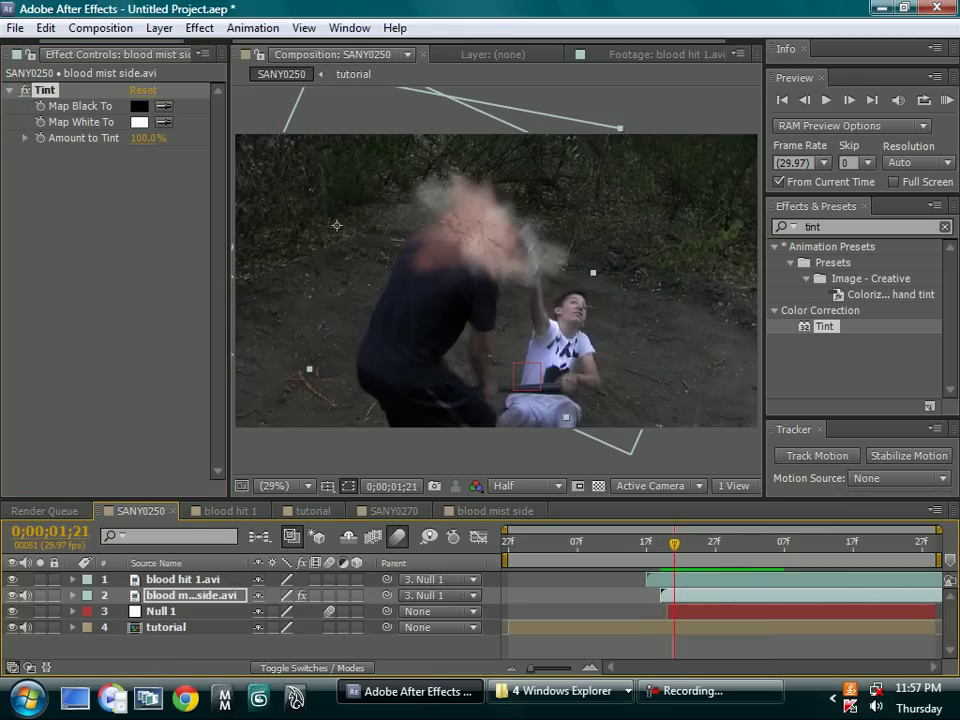
- Set the Tint effect's Map White To colour to light red FF6E6E and preview the mist from the hit onward
left_click(139, 122)
left_click_drag(250, 394, 375, 375)
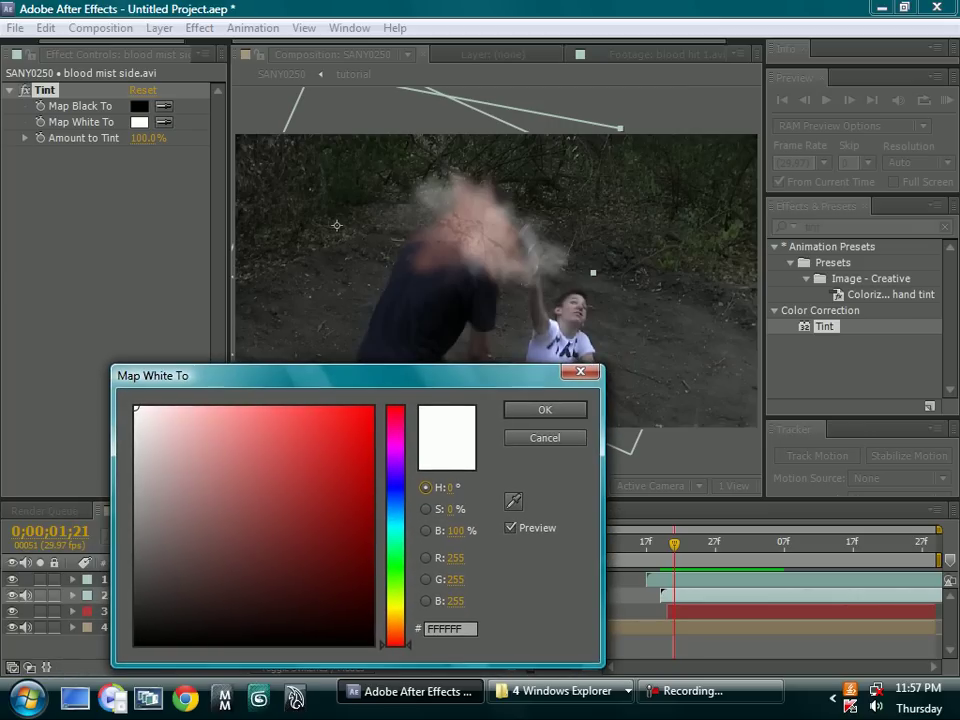
mouse_move(136, 408)
left_mouse_down()
mouse_move(347, 407)
mouse_move(283, 407)
mouse_move(313, 407)
mouse_move(291, 407)
left_mouse_up()
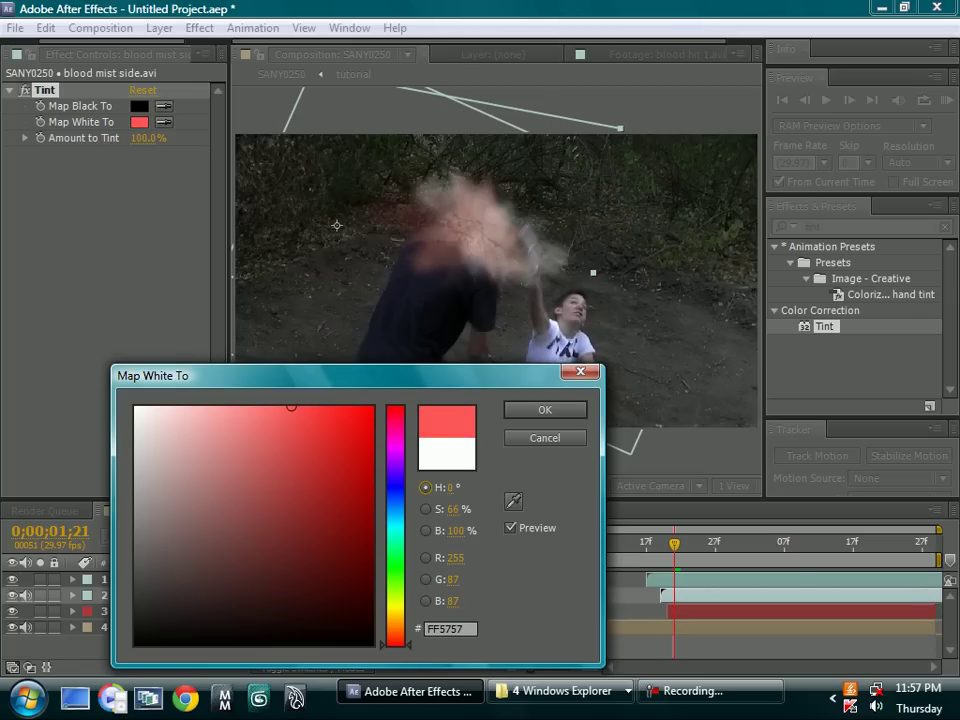
mouse_move(291, 407)
left_mouse_down()
mouse_move(225, 407)
mouse_move(246, 407)
left_mouse_up()
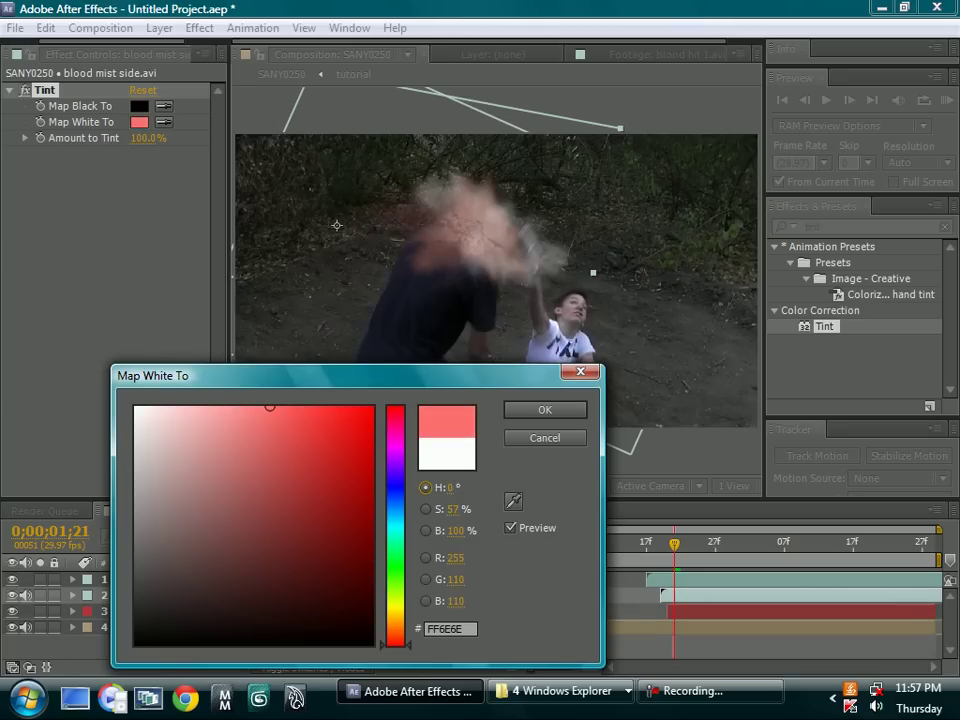
left_click(545, 410)
left_click_drag(674, 545, 757, 545)
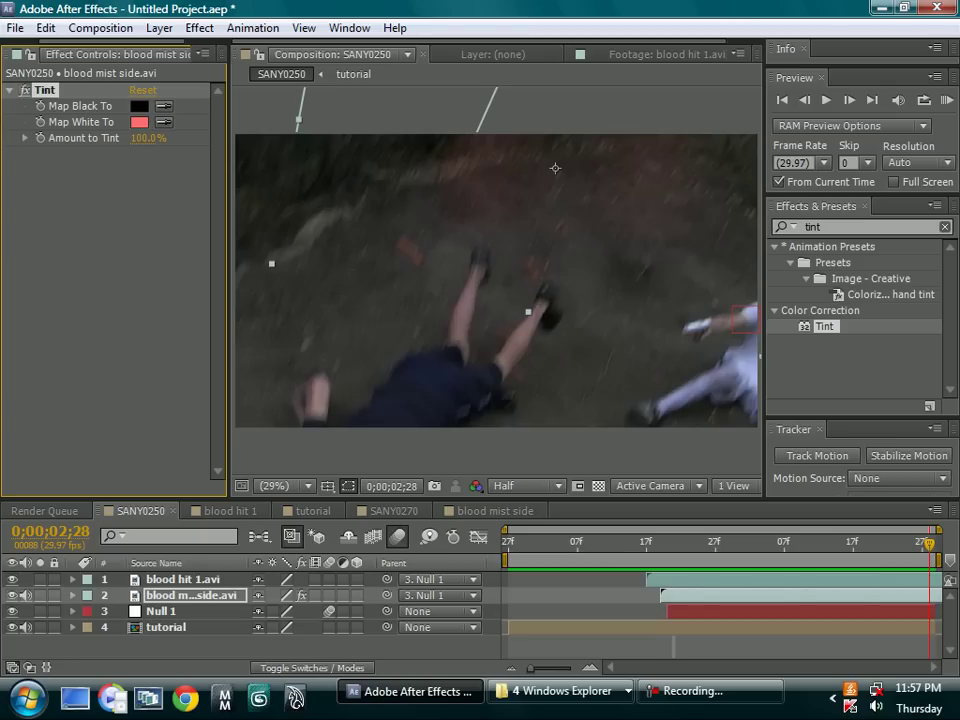
left_click_drag(929, 544, 653, 544)
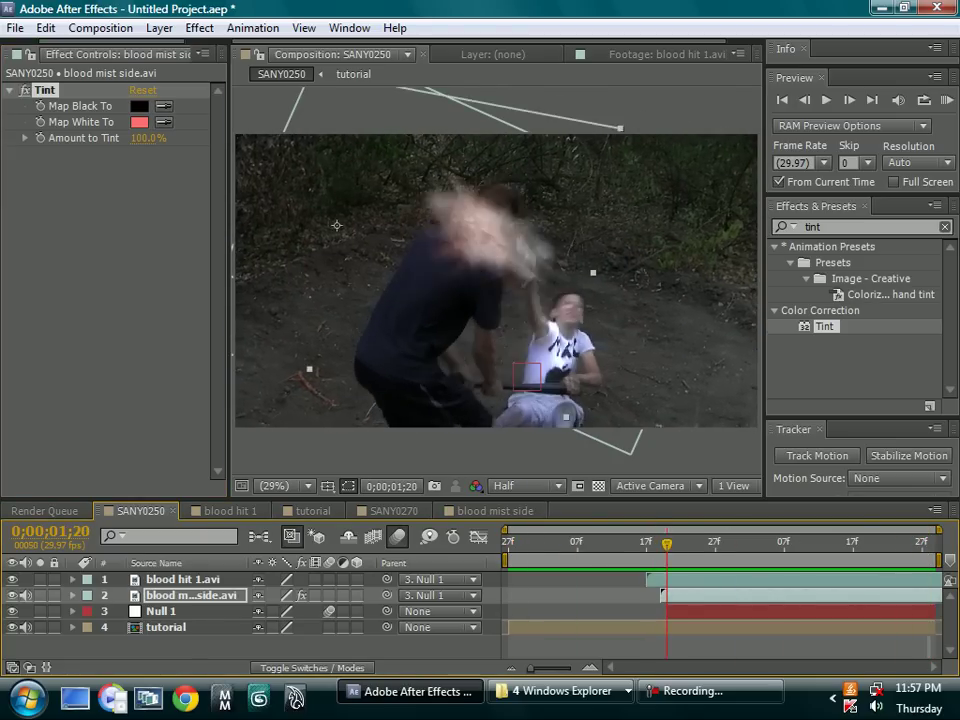